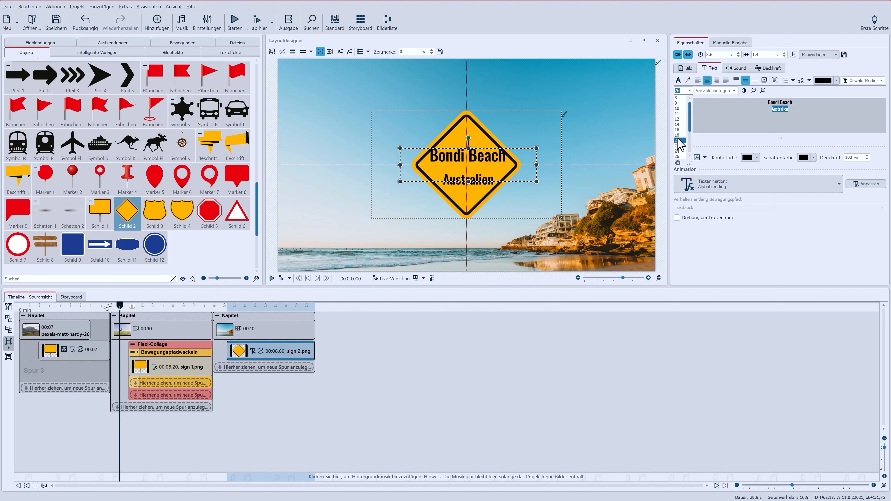
Set the font size to 24 and select the text in the sign's text editor
left_click(679, 151)
left_click_drag(765, 121, 760, 100)
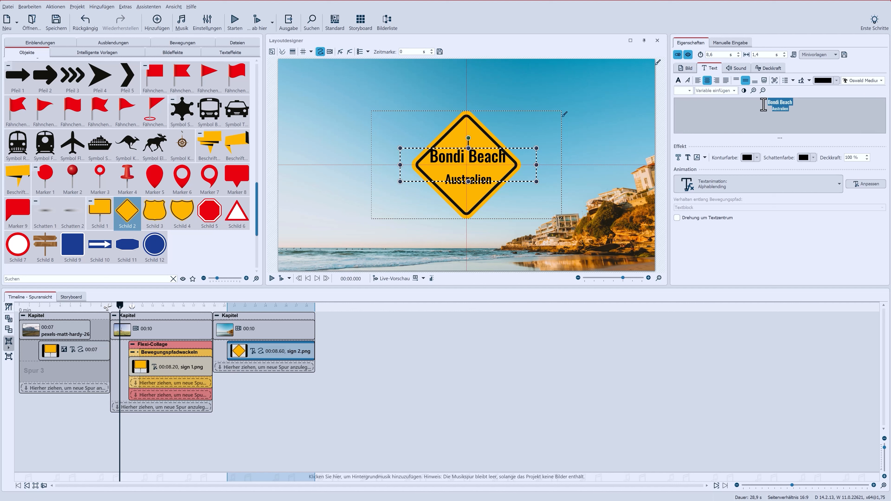
Reduce the sign text's line spacing so the two lines sit closer together
left_click(810, 81)
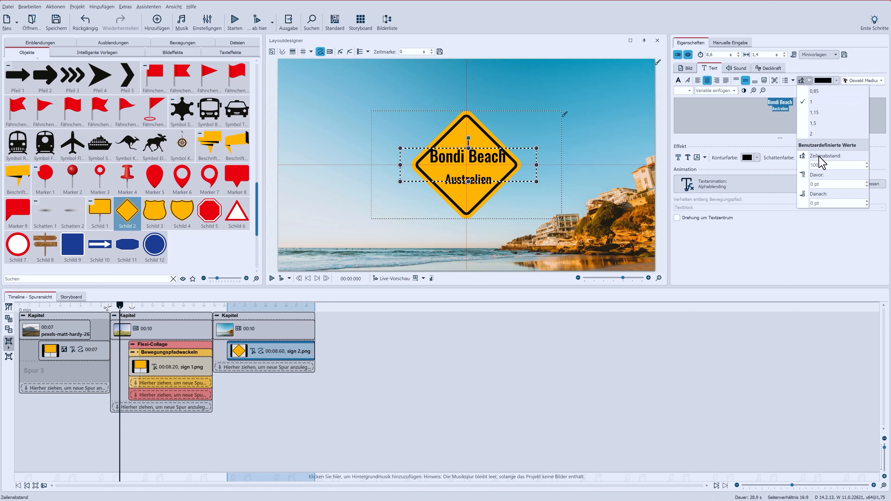
left_click(866, 168)
left_click(867, 167)
left_click(866, 167)
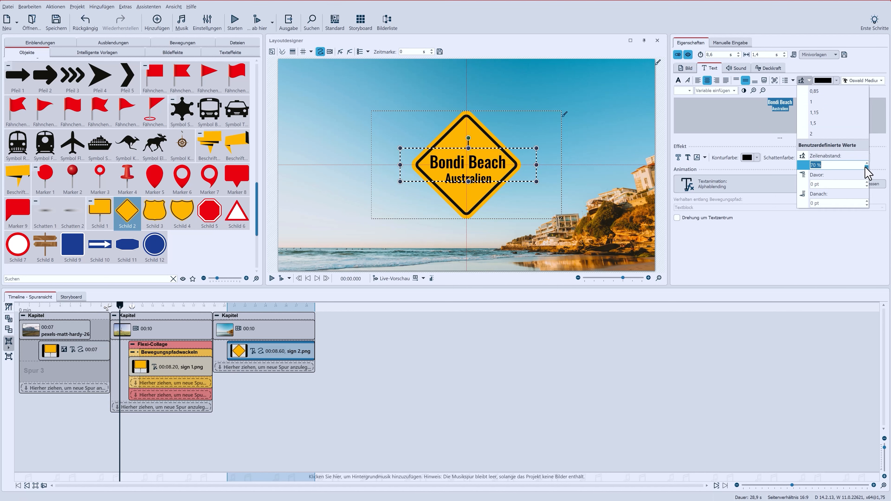
left_click(867, 168)
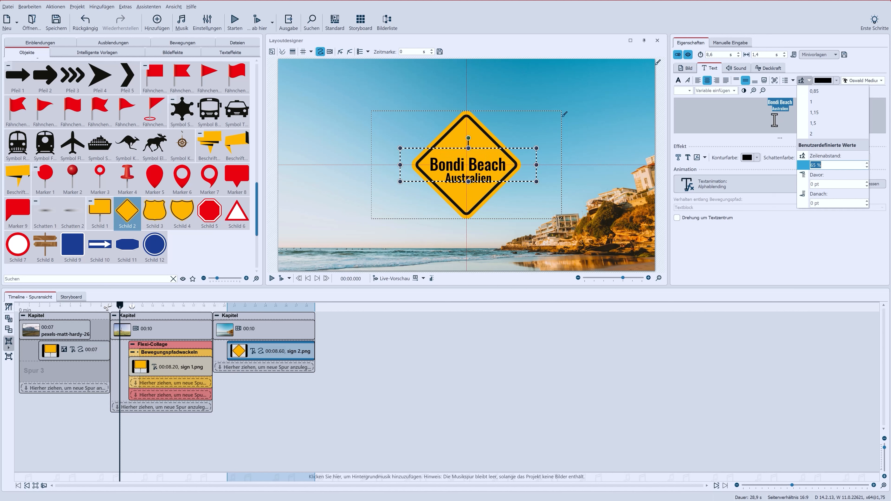
left_click(775, 120)
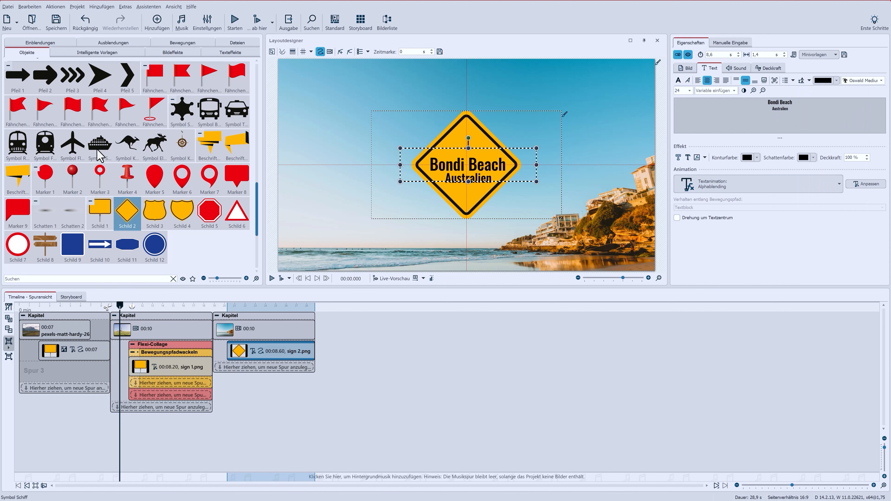
Add the kangaroo symbol on a new track below the sign and scale it down above the text
left_click_drag(129, 147, 315, 369)
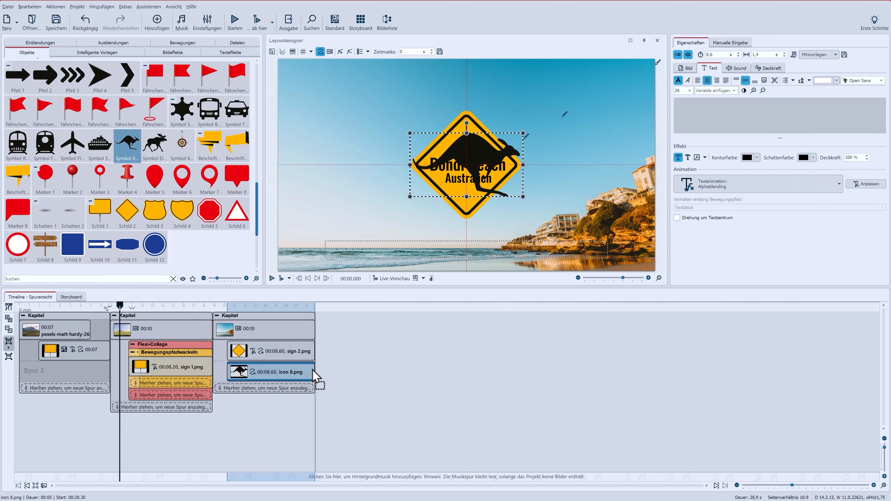
left_click_drag(411, 134, 469, 148)
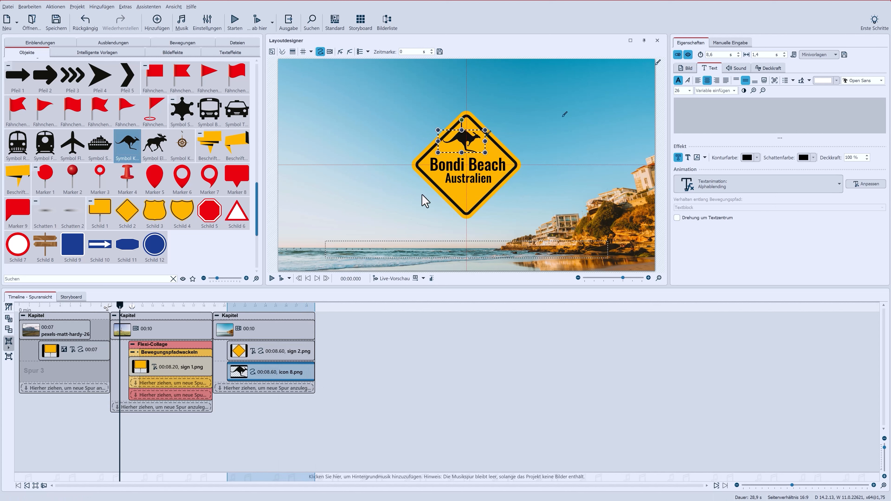
Set the sign text's animation to Mit Bild einblenden with Abrupt ausblenden as fade-out
left_click(291, 354)
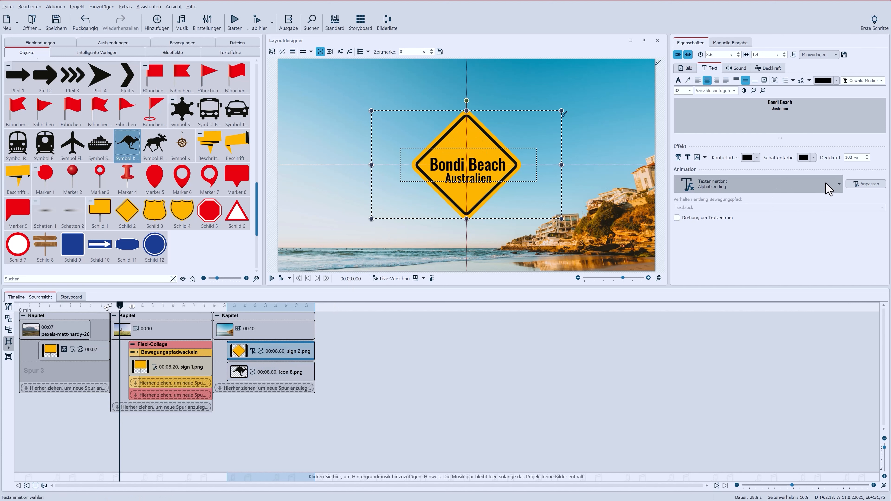
left_click(832, 185)
left_click(749, 228)
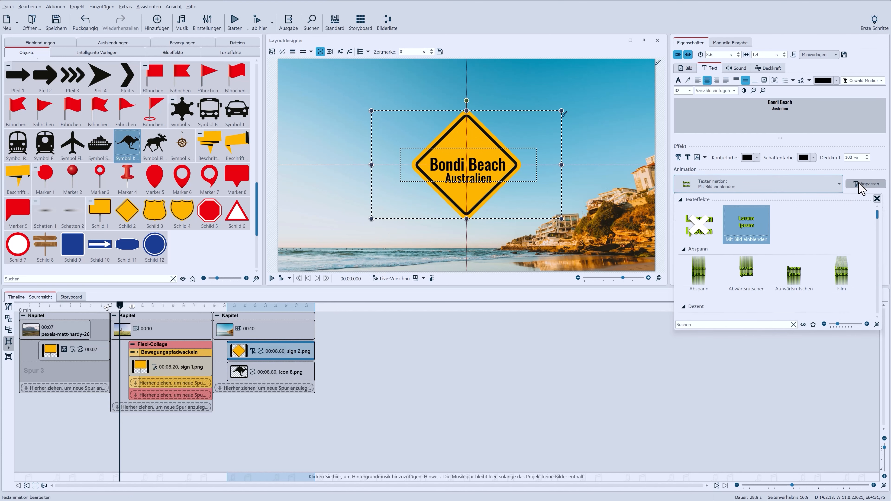
left_click(860, 184)
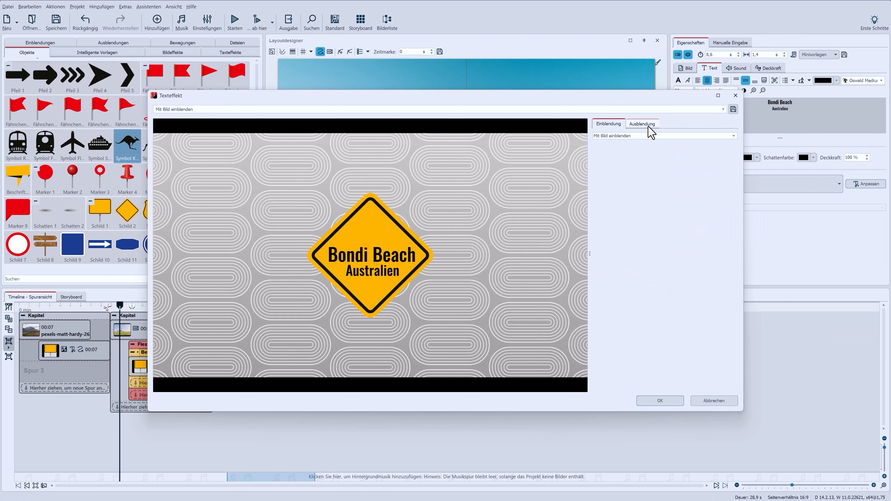
left_click(642, 124)
left_click(649, 136)
left_click(650, 155)
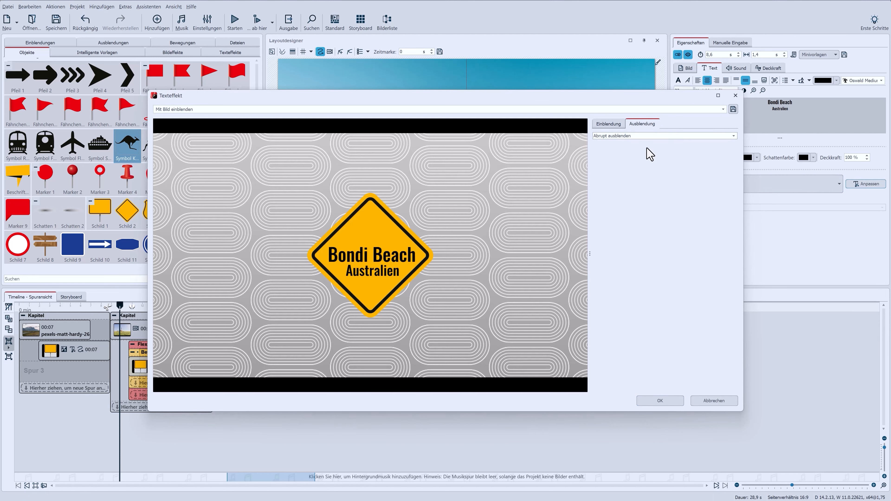
left_click(661, 401)
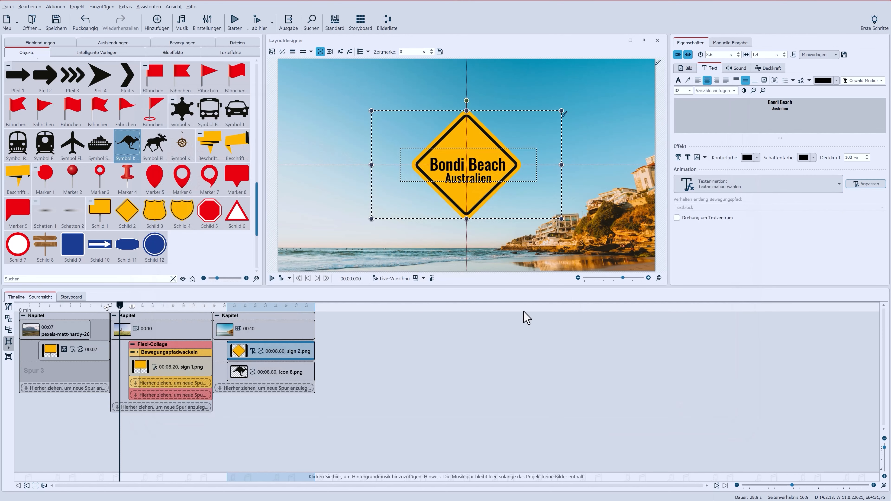
Combine the sign and the kangaroo into a Flexi-Collage, placing the kangaroo on its own track below the sign
left_click(294, 377, "ctrl")
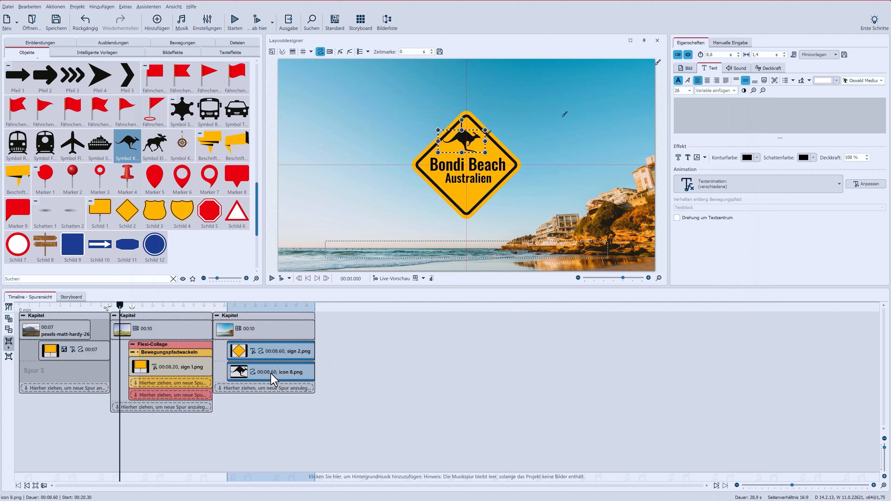
left_click(7, 339)
left_click(34, 352)
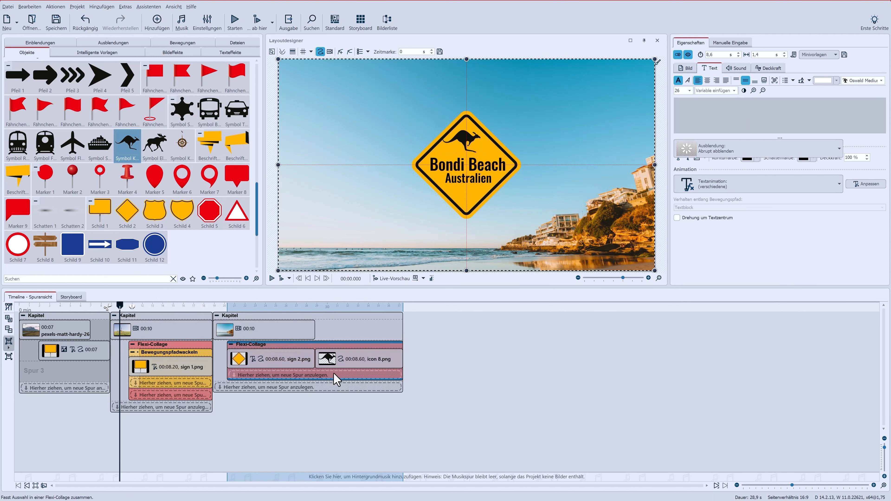
left_click(350, 360)
left_click_drag(330, 379, 330, 381)
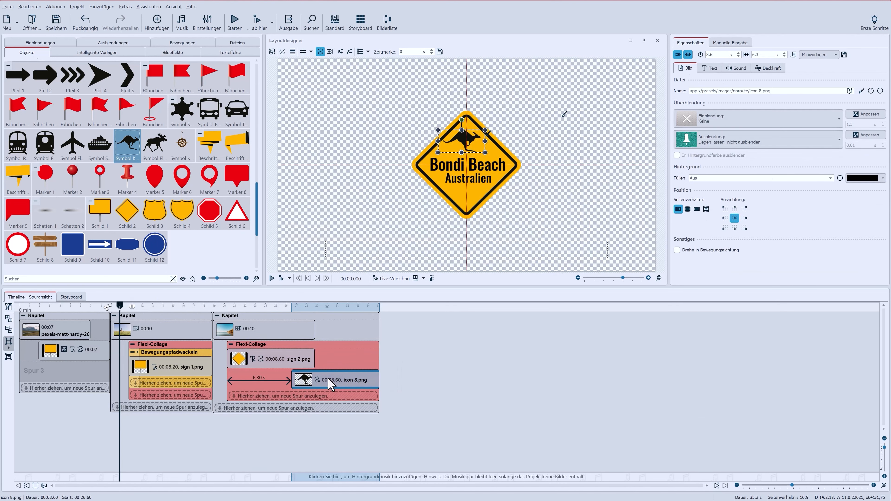
Nudge the kangaroo symbol slightly to the right within the collage
left_click(275, 346)
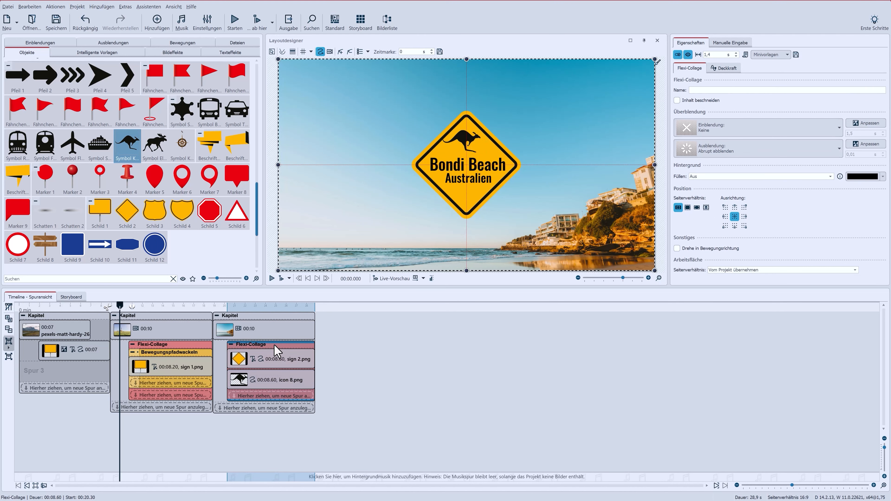
left_click(286, 381)
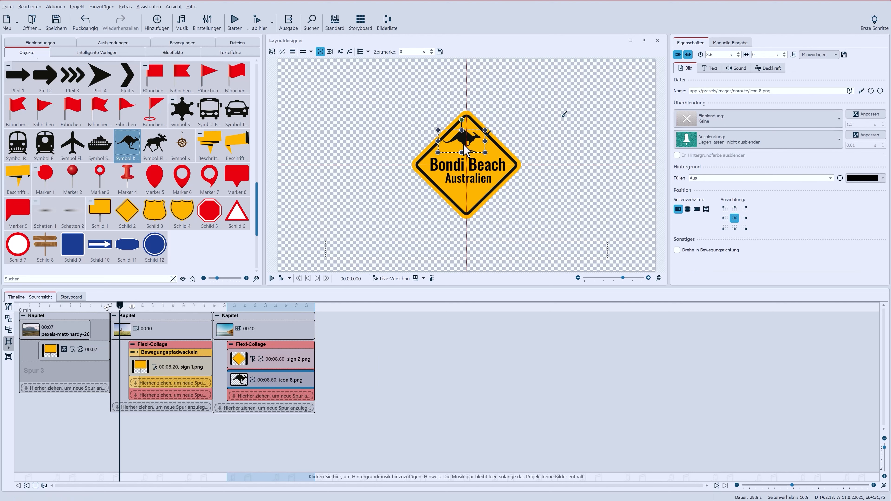
left_click_drag(464, 146, 466, 145)
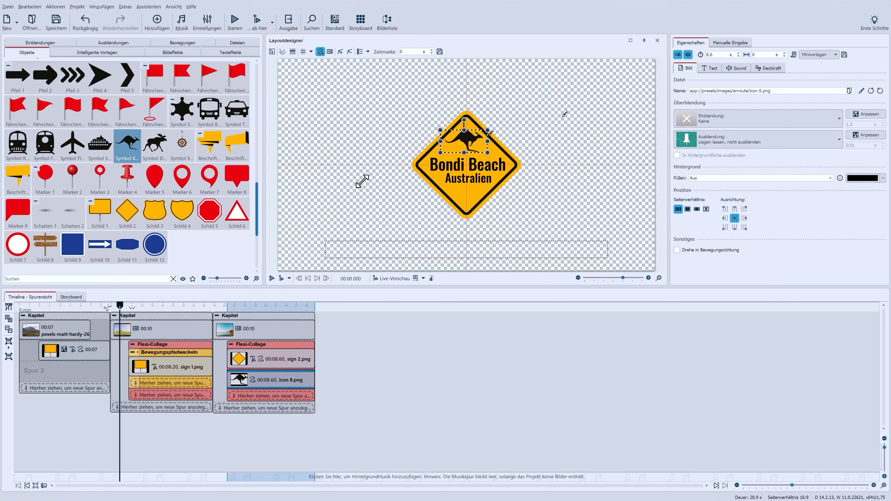
Search the collage's fade-in effects for "sch" and apply Schräg stellen
left_click(265, 344)
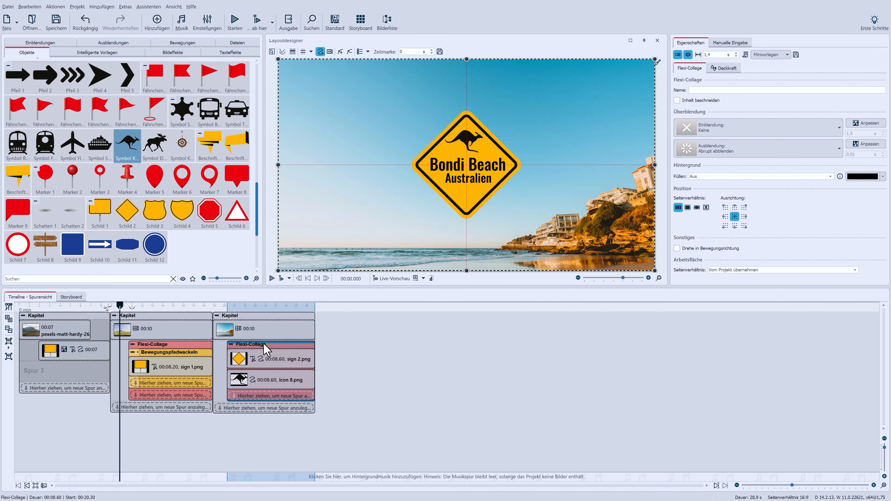
left_click(837, 132)
left_click(718, 269)
type("sch")
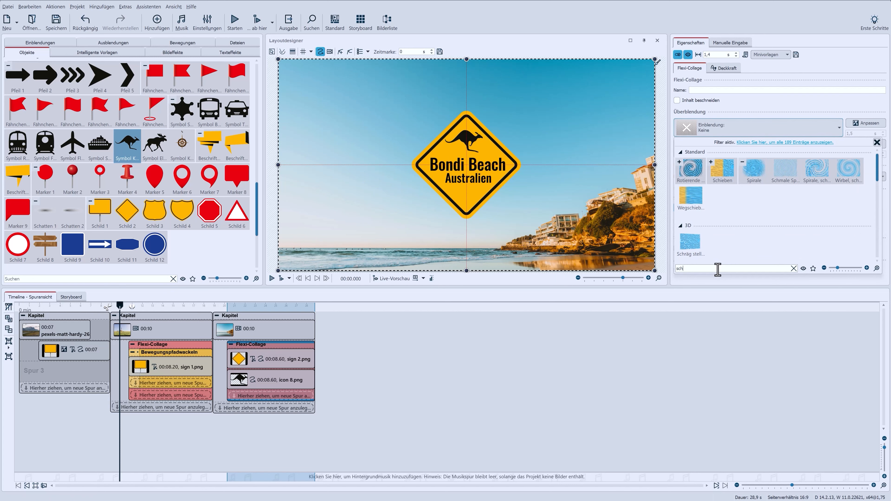
left_click(690, 242)
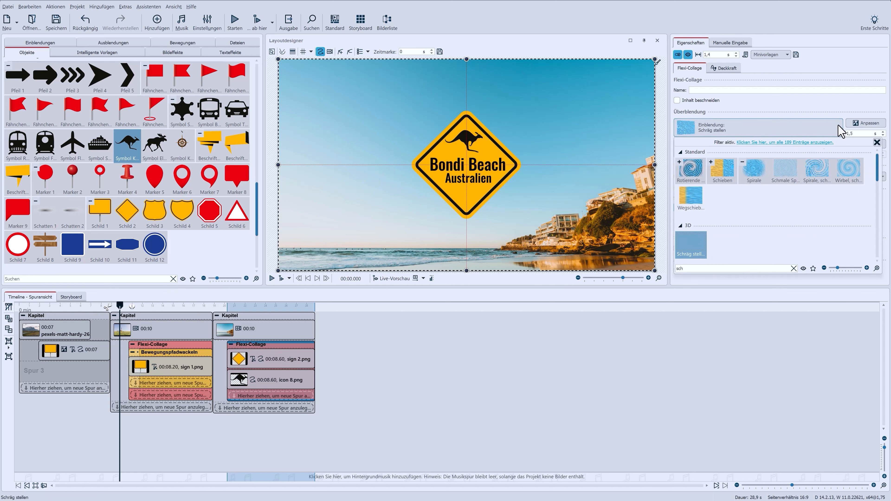
Adjust the Schräg stellen fade-in: Nachschwinger 1, Zoom 0, and a duration of 2 seconds
left_click(871, 125)
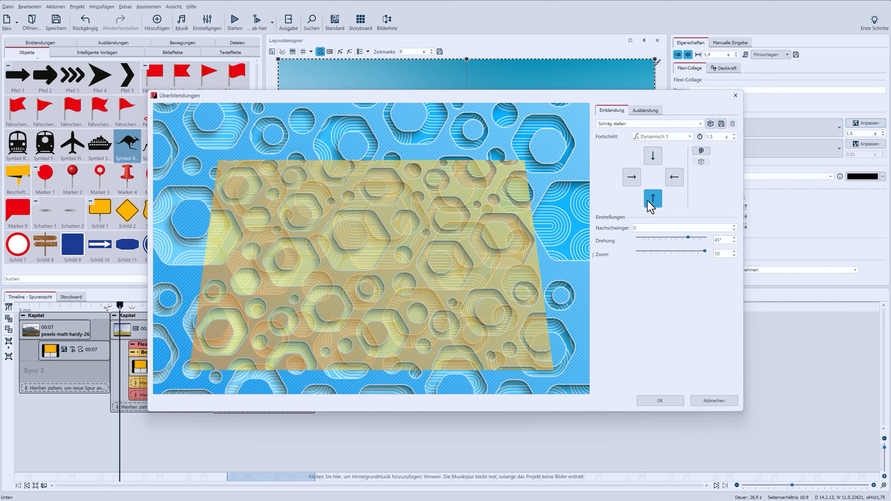
left_click(735, 226)
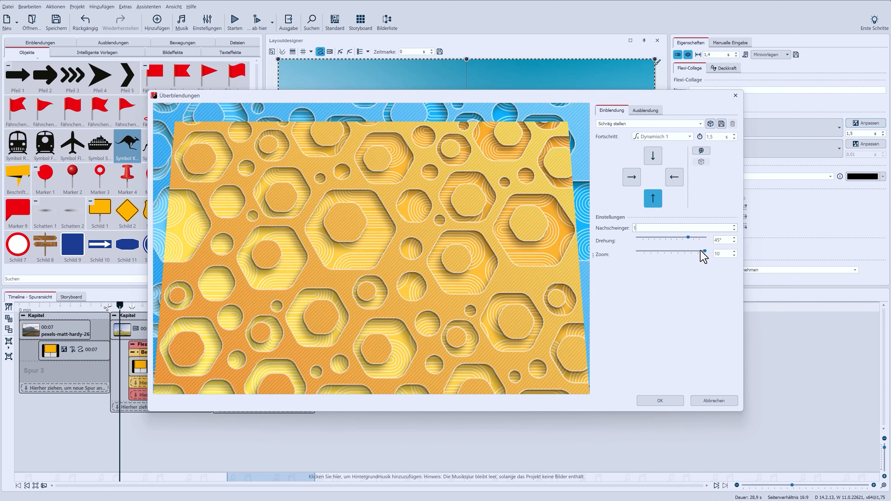
left_click_drag(722, 254, 700, 255)
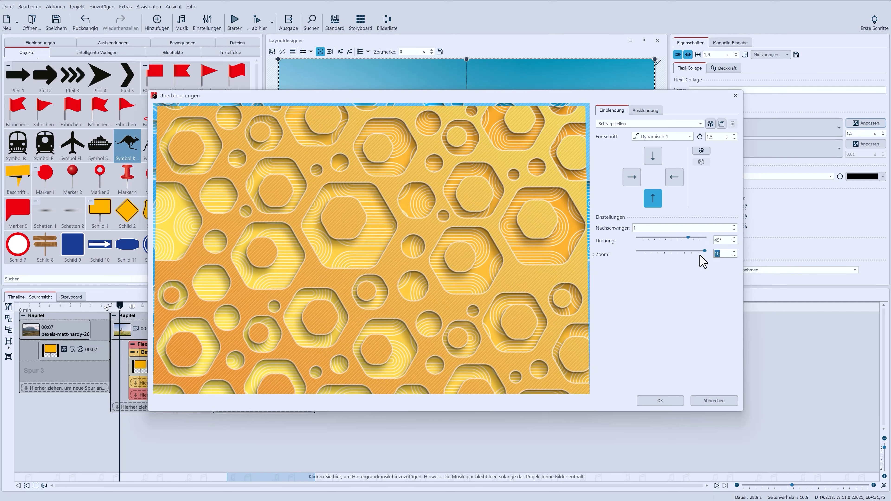
type("0")
double_click(714, 137)
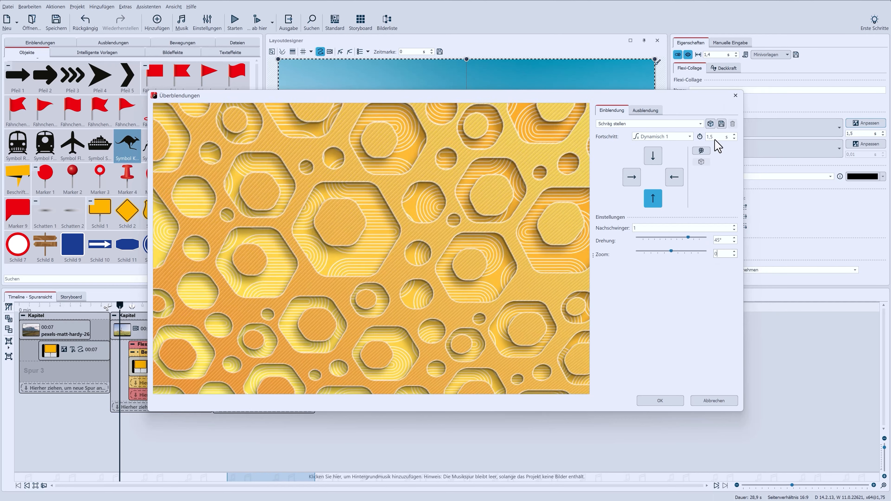
type("2")
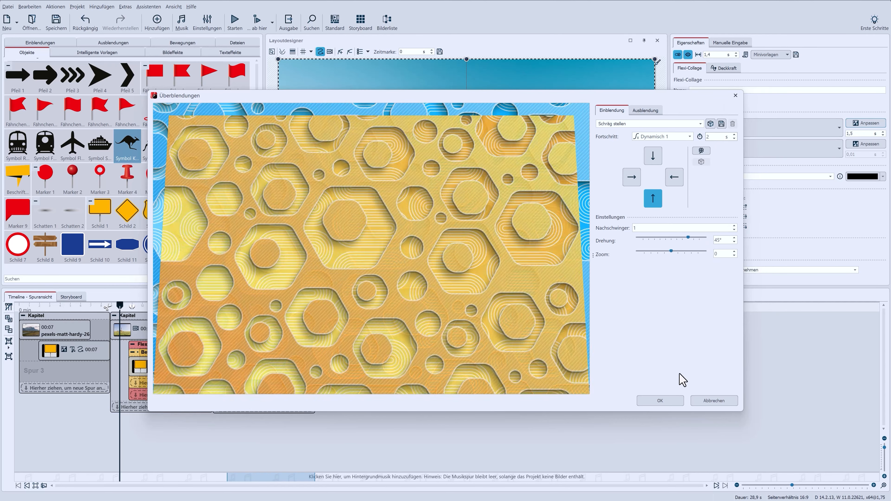
left_click(674, 404)
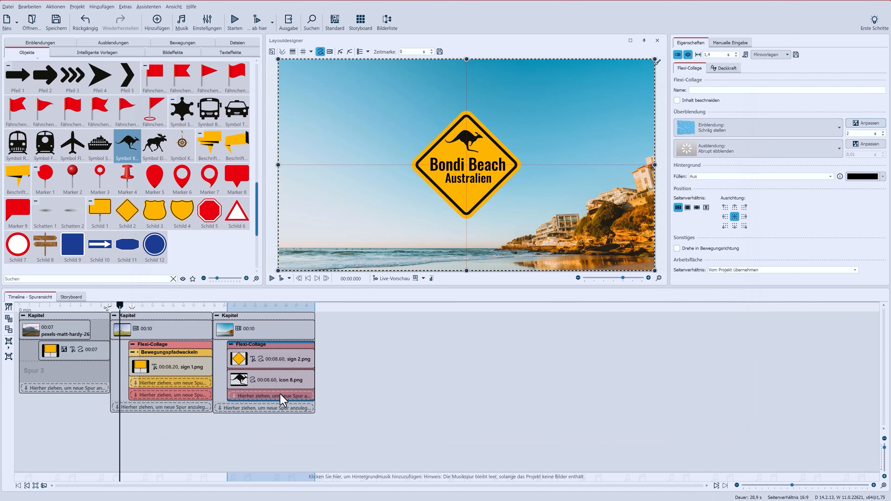
Play and stop the preview of the collage
left_click(281, 279)
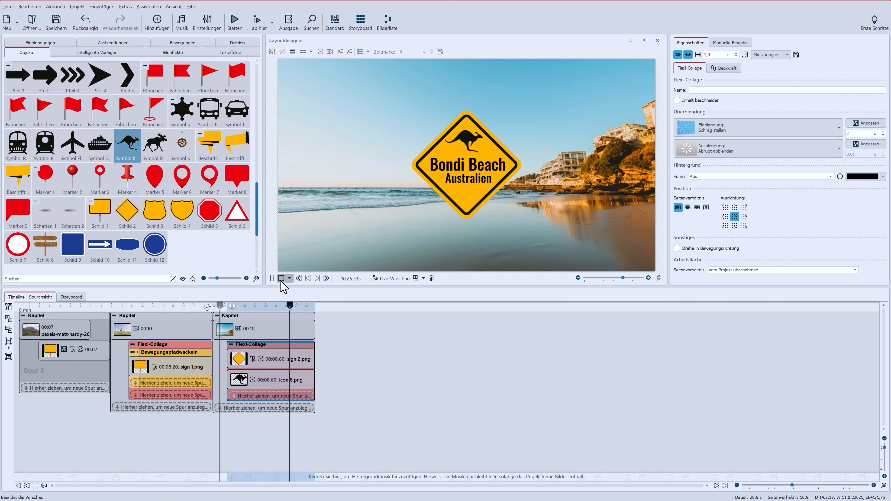
left_click(281, 281)
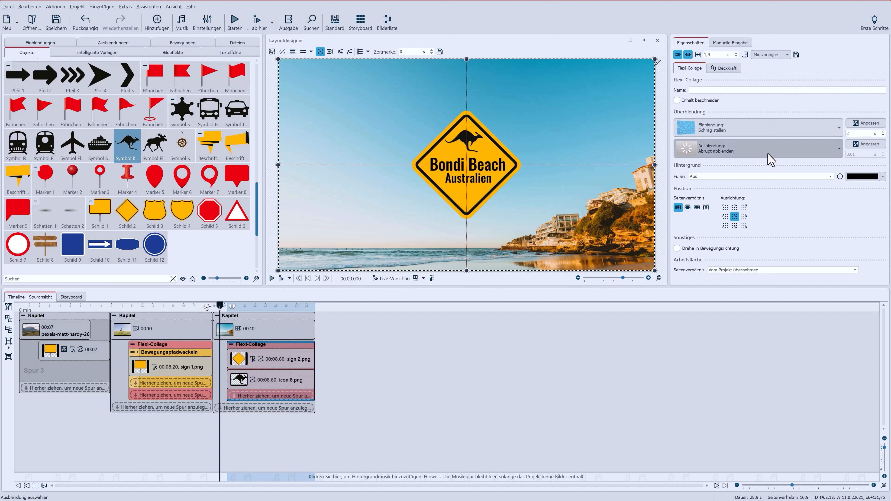
Set the collage's fade-out to Alphablending with a duration of 2 seconds
left_click(770, 160)
left_click(788, 172)
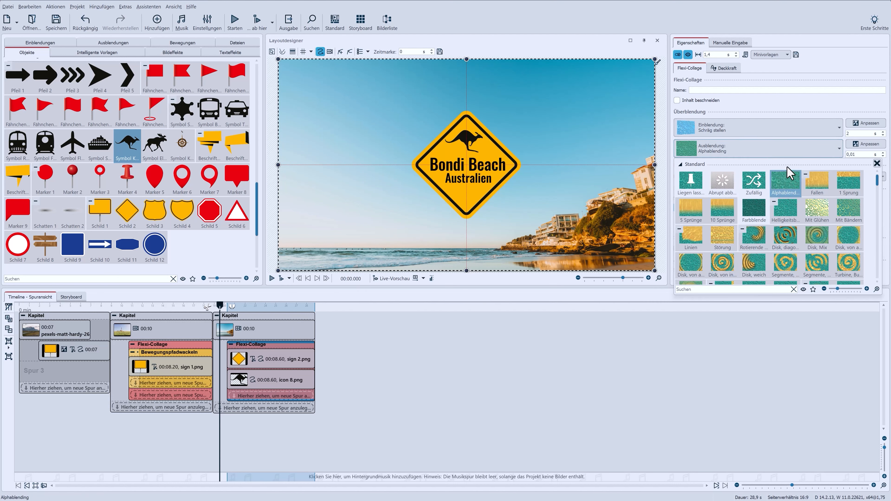
left_click(857, 153)
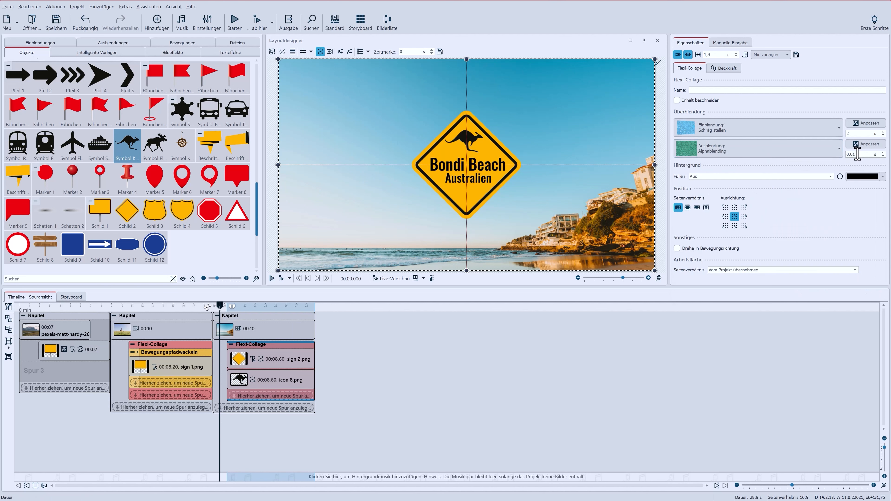
double_click(857, 153)
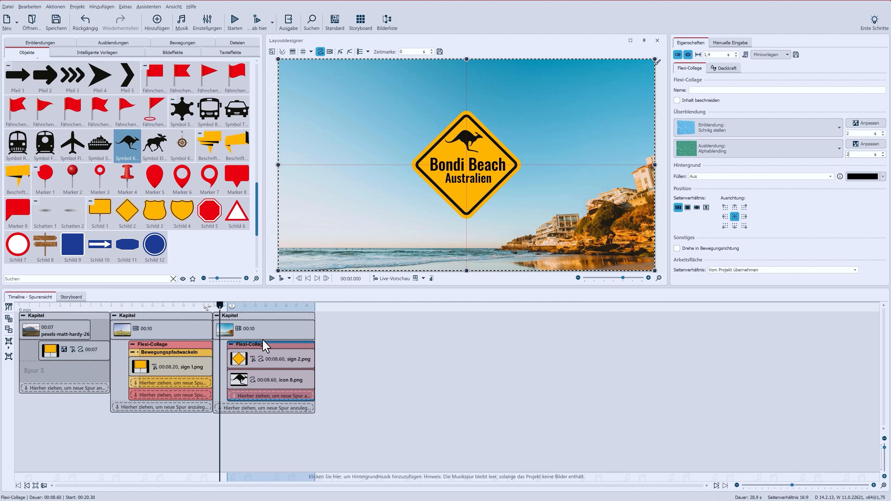
Paste a copy of the chapter after the third chapter and select the sign in the copy
left_click(256, 320)
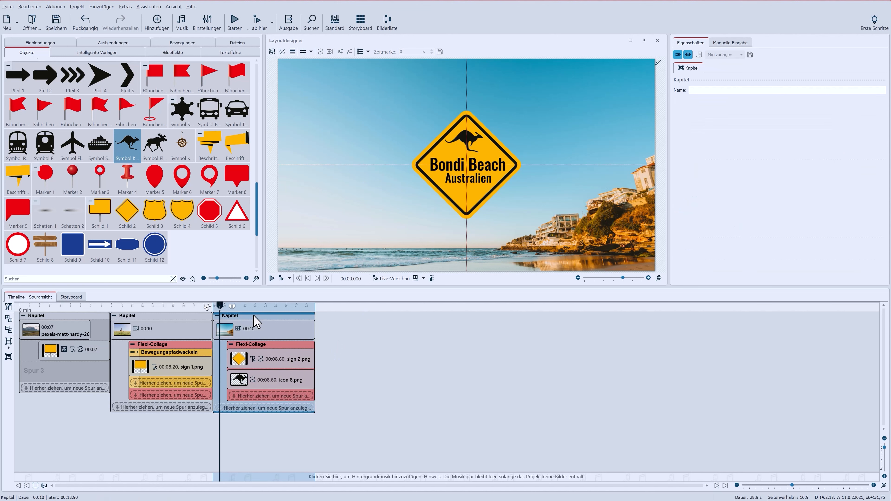
key("ctrl+v")
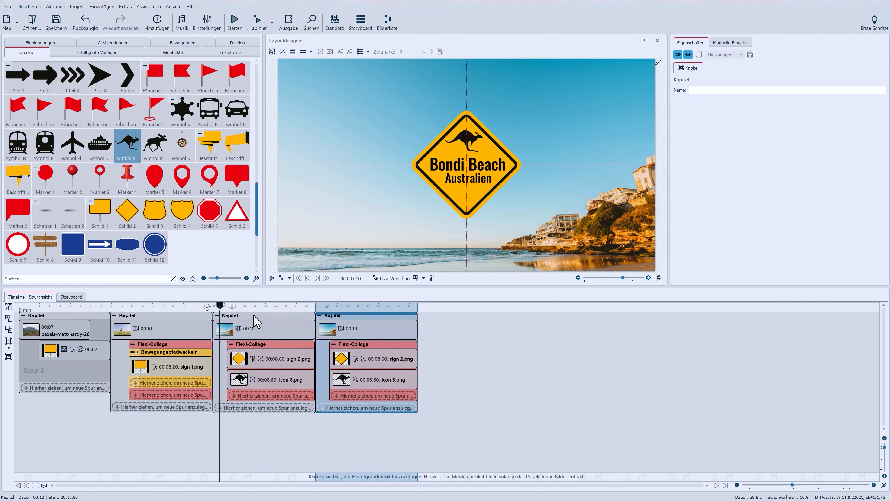
left_click(368, 365)
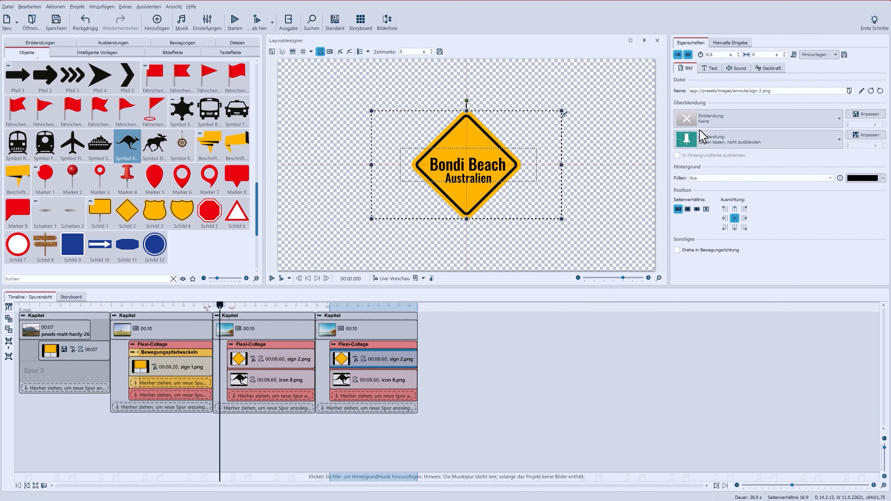
Set the font size of the "Bondi Beach" line on the sign to 62
left_click(710, 69)
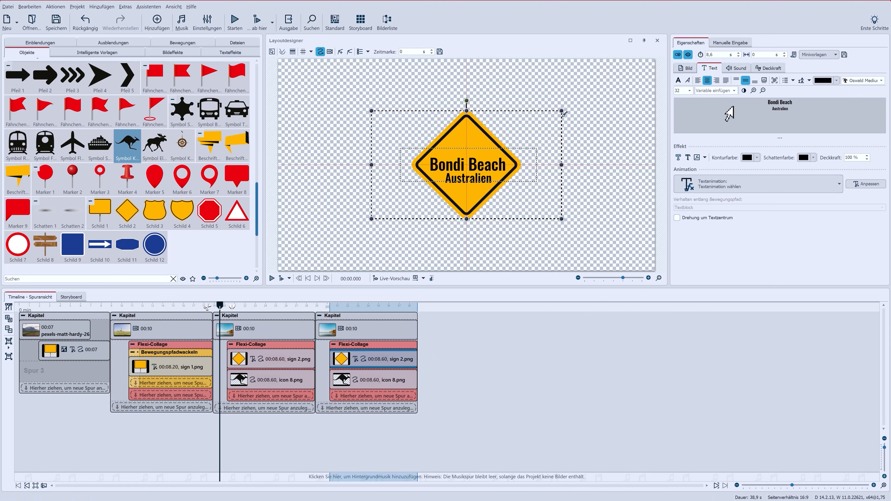
left_click_drag(800, 104, 740, 109)
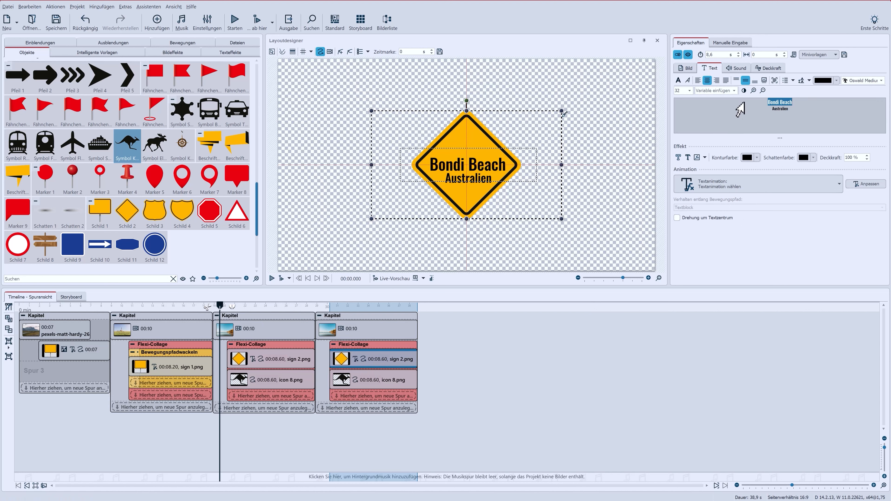
left_click(689, 93)
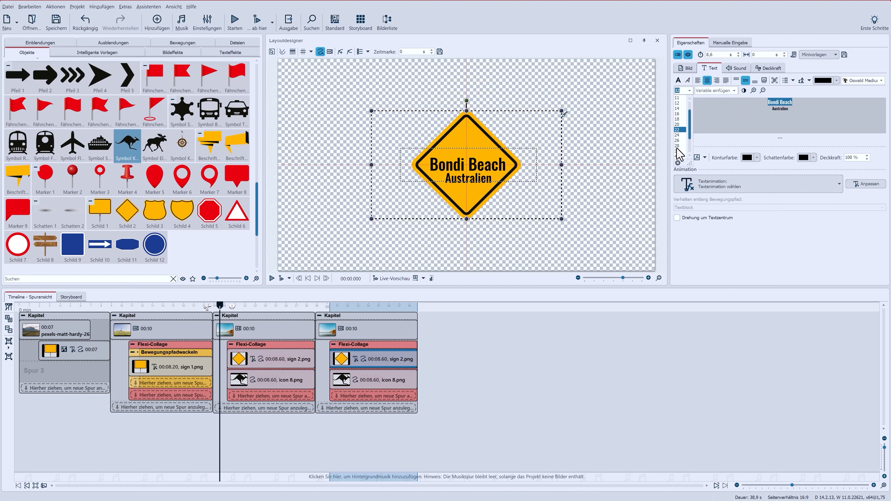
scroll(679, 154, "down", 2)
left_click(678, 146)
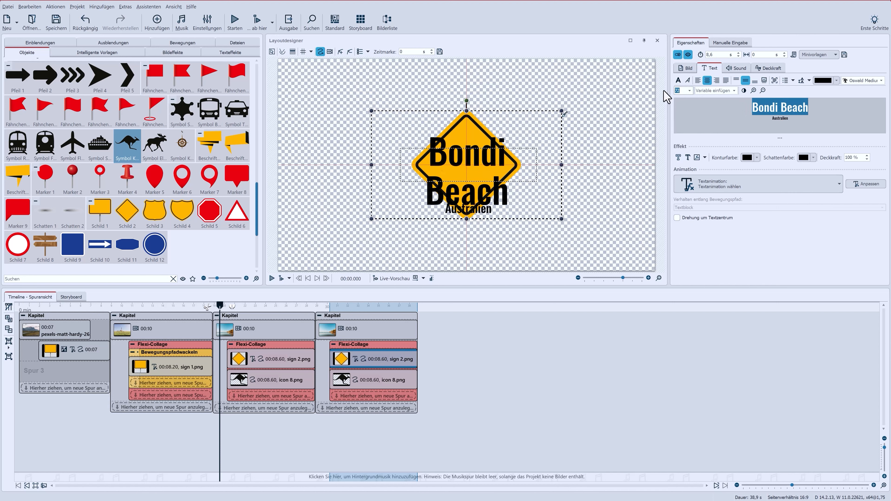
type("62")
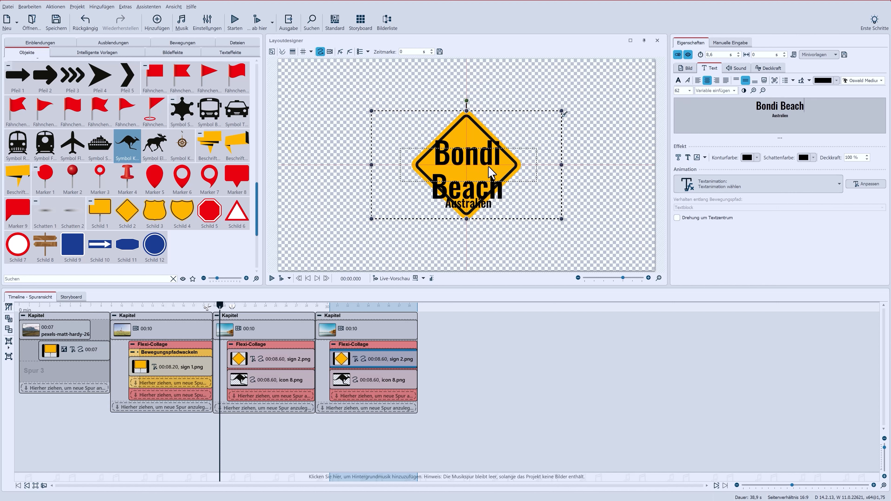
Widen the sign's text box so "Bondi Beach" fits on one line
left_click(492, 172)
left_click_drag(537, 165, 503, 156)
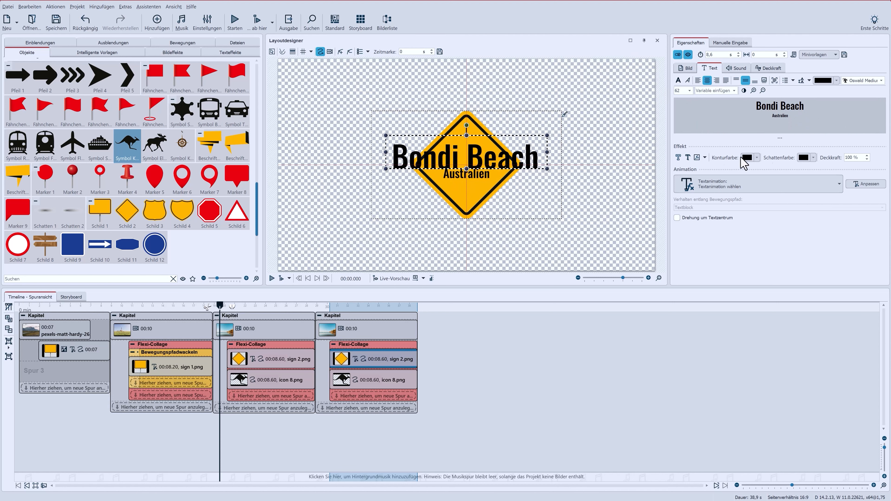
Enlarge the font size of the "Australien" line
double_click(784, 116)
left_click(689, 92)
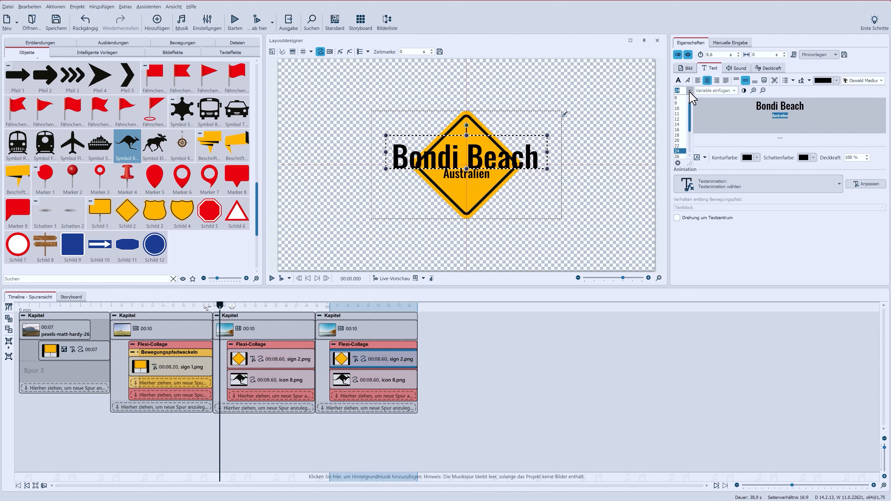
scroll(682, 150, "down", 3)
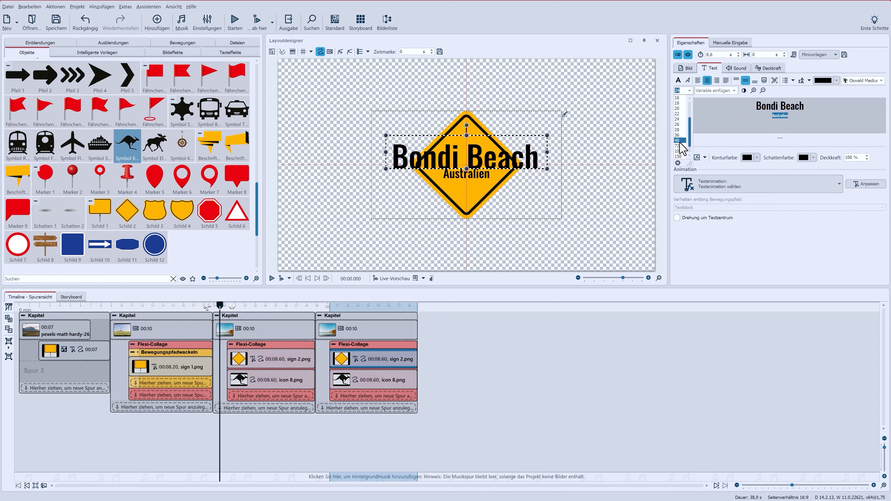
left_click(682, 148)
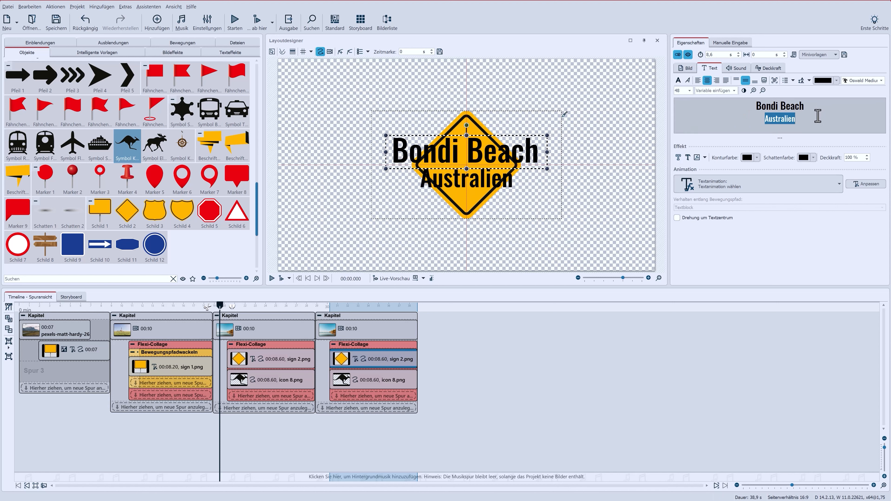
Give both text lines a white outline and a drop shadow
left_click_drag(805, 119, 758, 108)
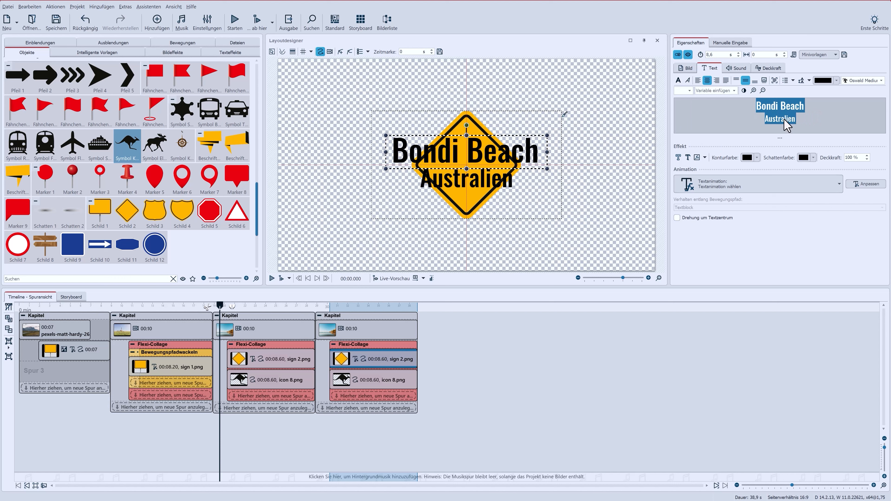
left_click(679, 159)
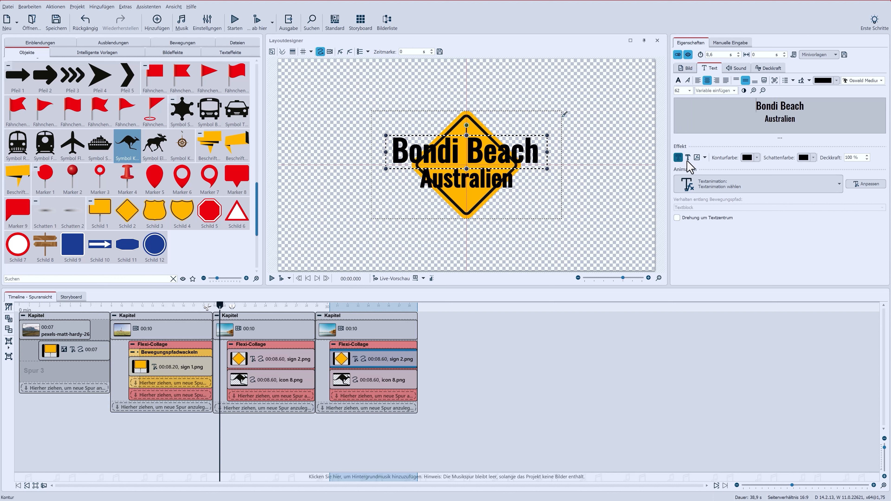
left_click(747, 158)
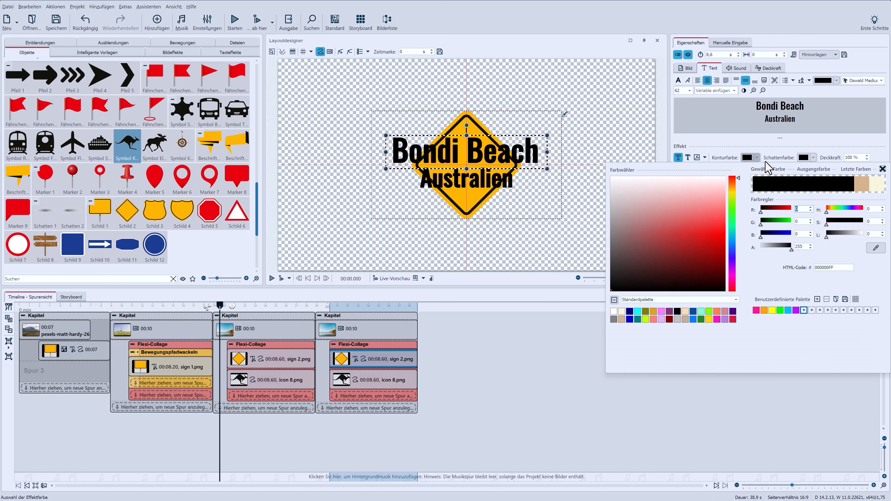
left_click(615, 310)
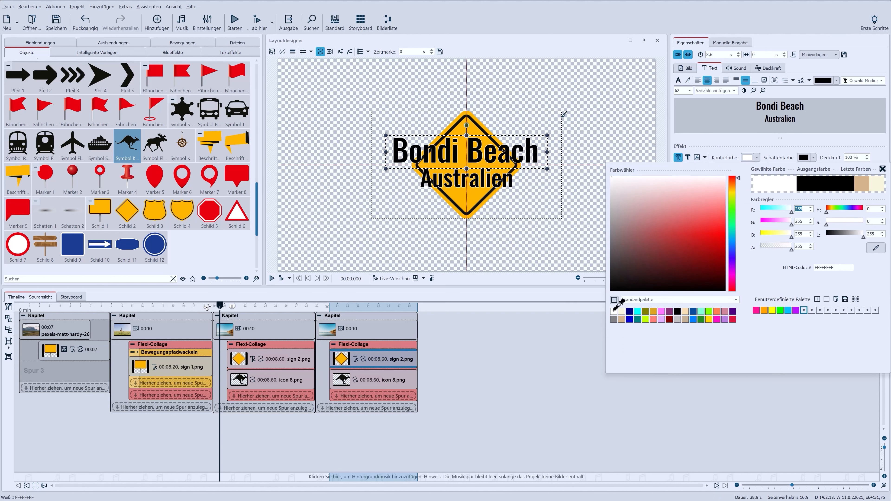
left_click(688, 158)
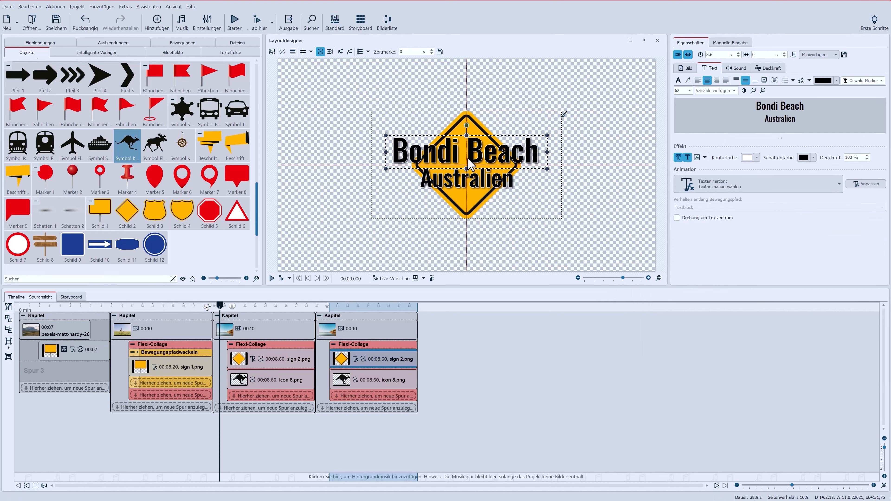
Move the text slightly lower on the sign and the kangaroo icon higher
left_click_drag(470, 164, 471, 177)
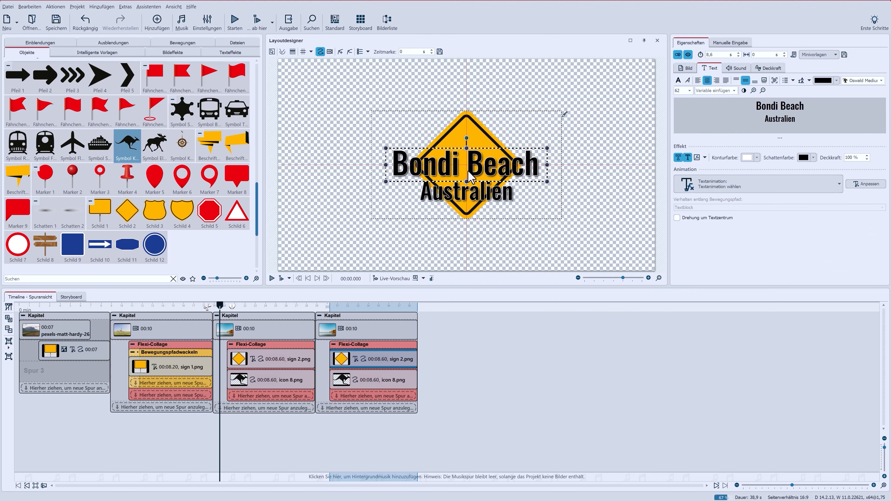
left_click(383, 386)
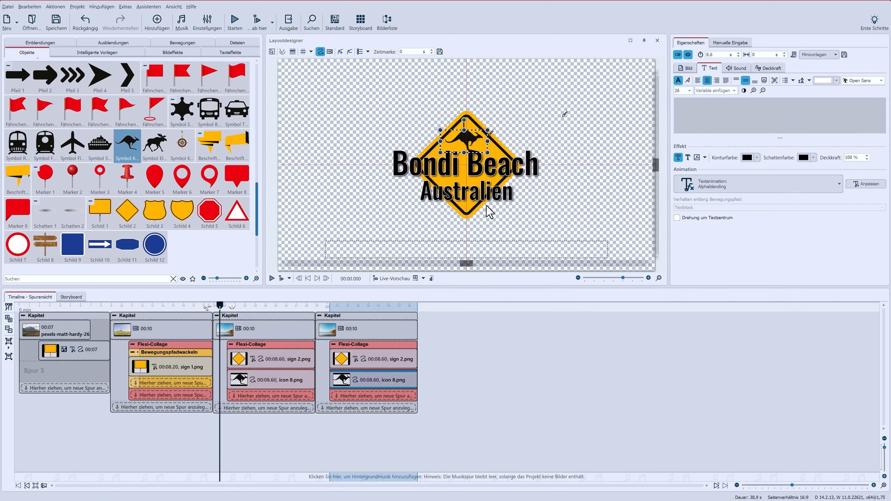
left_click_drag(441, 130, 417, 95)
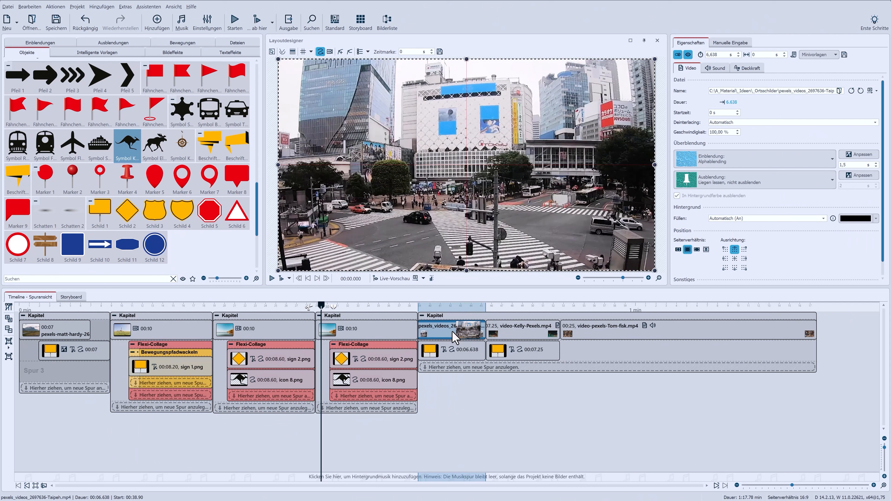
Combine the Taipeh sign in the next chapter into its own Flexi-Collage
left_click(499, 333)
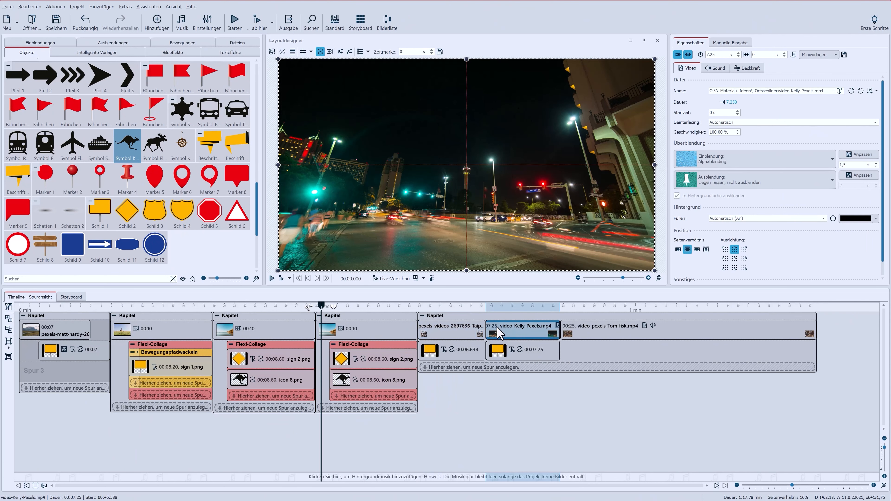
left_click(450, 356)
left_click(516, 352)
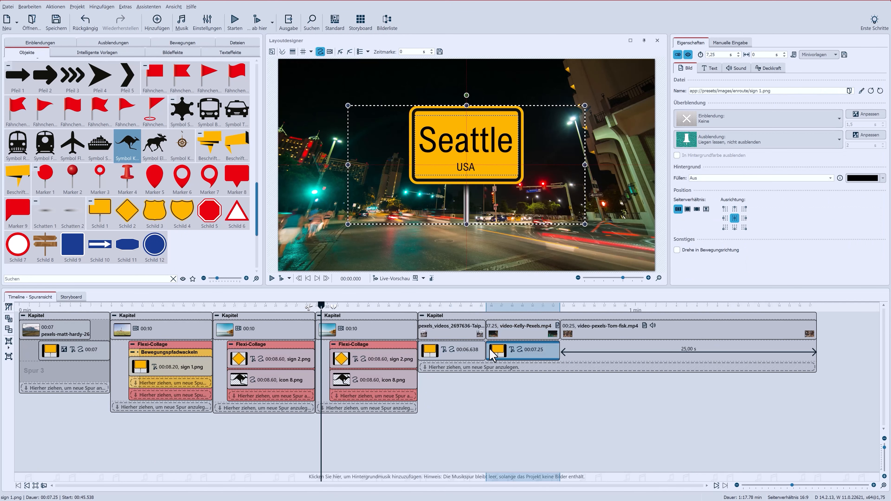
left_click(454, 353)
left_click(8, 341)
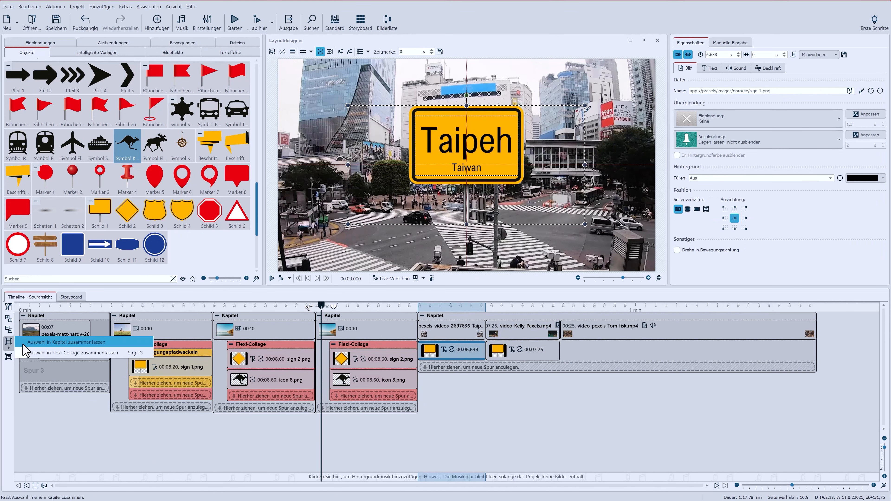
left_click(25, 352)
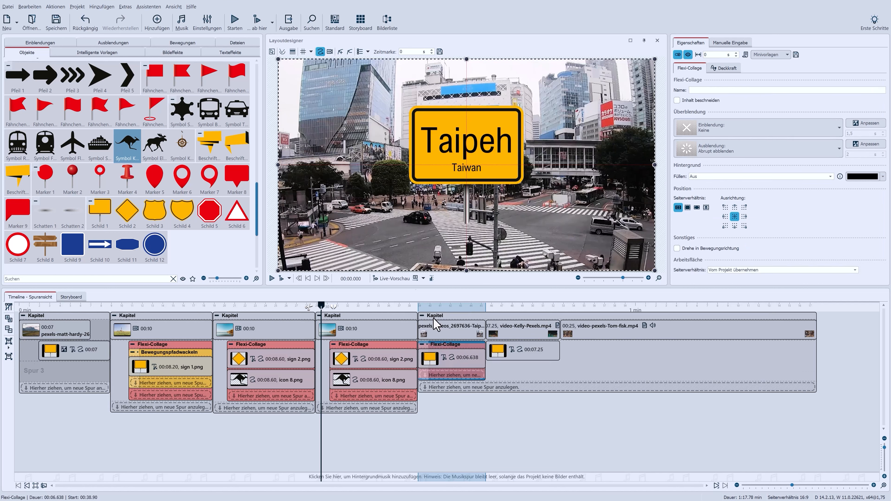
Scale down and reposition the Taipeh collage, and set its fade-in to Alphablending
left_click_drag(276, 60, 431, 144)
left_click_drag(320, 103, 348, 119)
left_click_drag(461, 174, 443, 169)
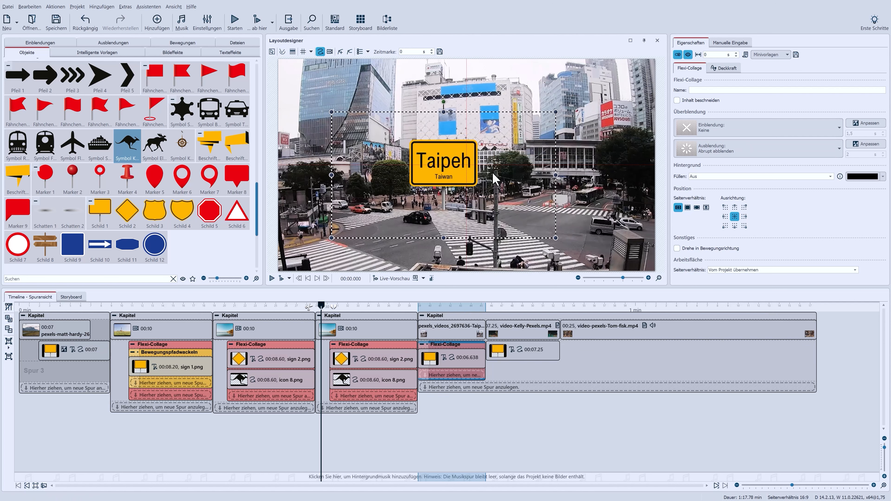
left_click(712, 132)
left_click(756, 164)
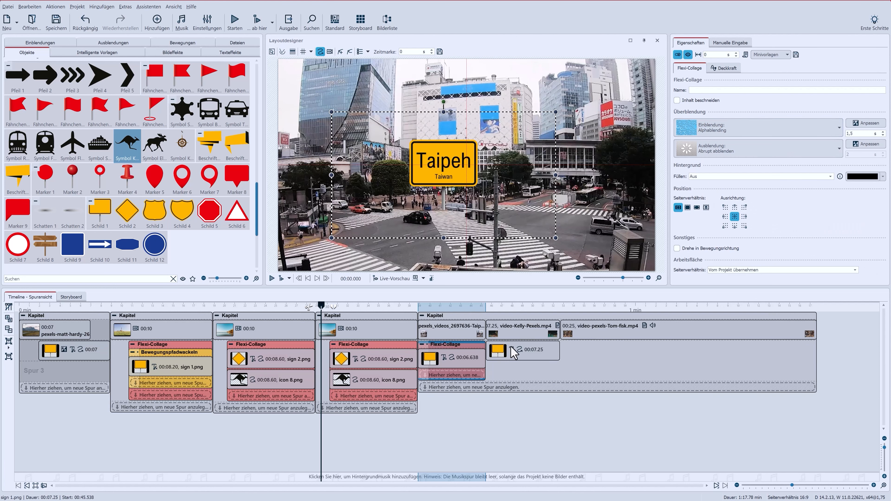
Combine the Seattle sign into a Flexi-Collage with an Alphablending fade-in
left_click(536, 351)
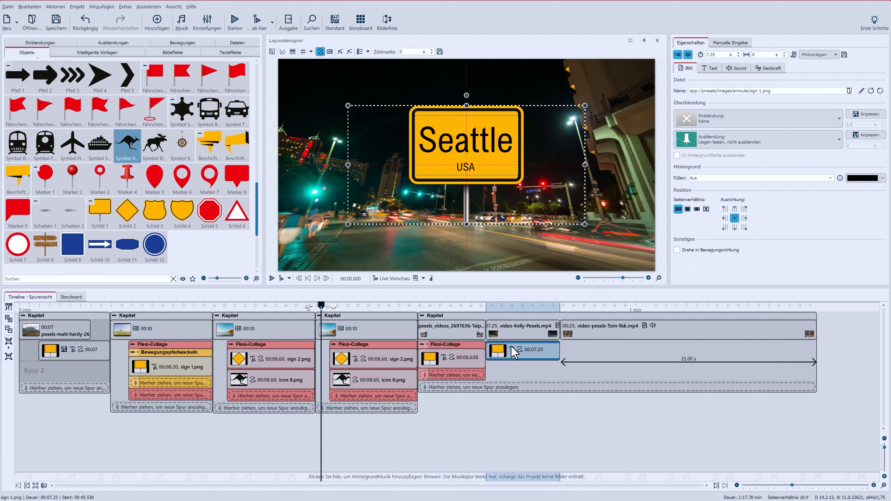
left_click(9, 341)
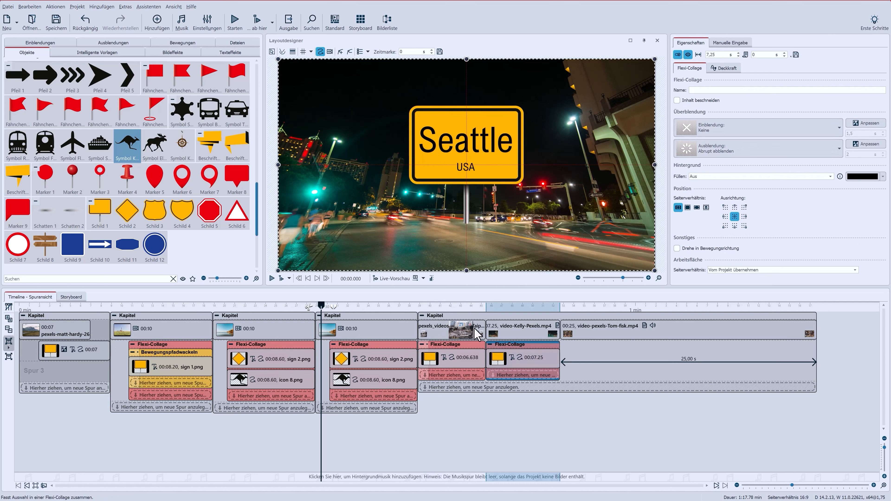
left_click(746, 130)
left_click(763, 167)
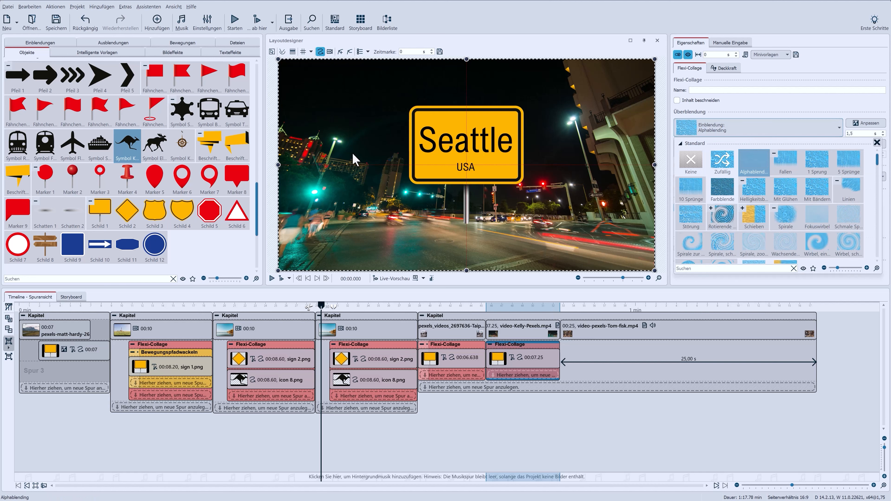
Scale down the Seattle collage and move the sign toward the center
left_click_drag(278, 59, 389, 135)
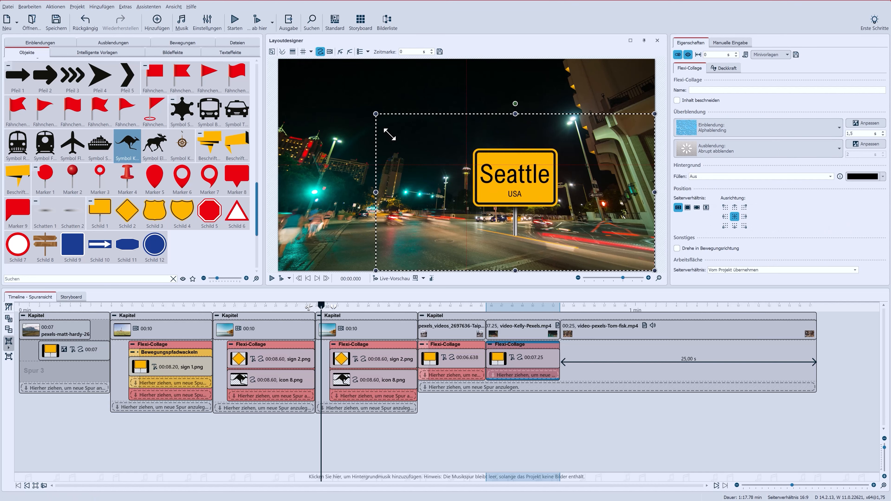
left_click_drag(521, 195, 448, 180)
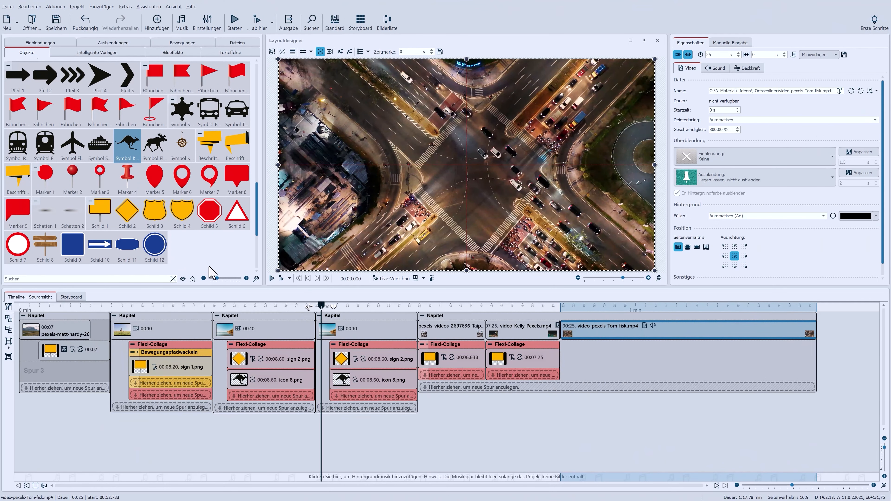
Add the Schild 2 diamond sign over the aerial intersection video in the last chapter
left_click(121, 210)
left_click_drag(580, 359, 565, 355)
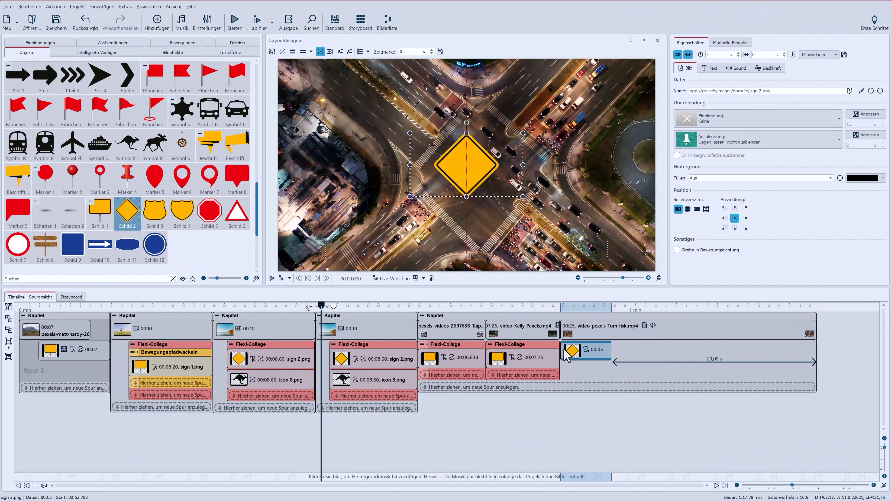
Set the diamond sign's size to 80 % and rotate it 45 degrees
left_click(744, 44)
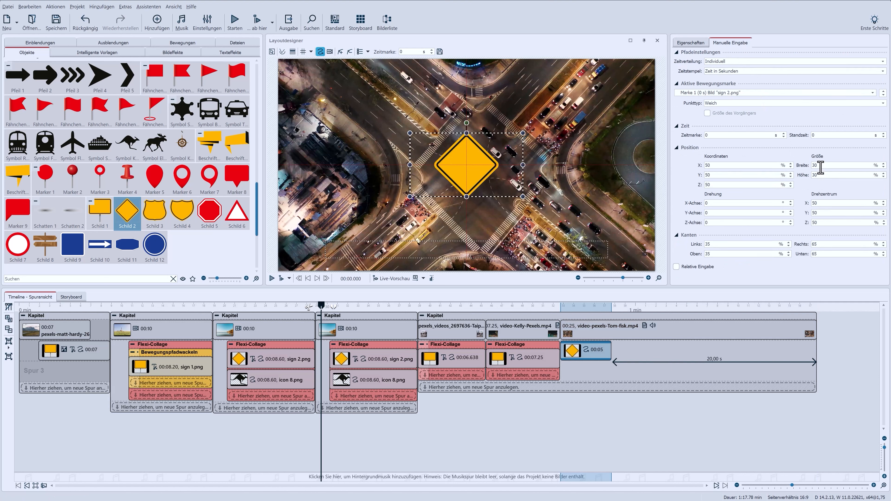
double_click(813, 165)
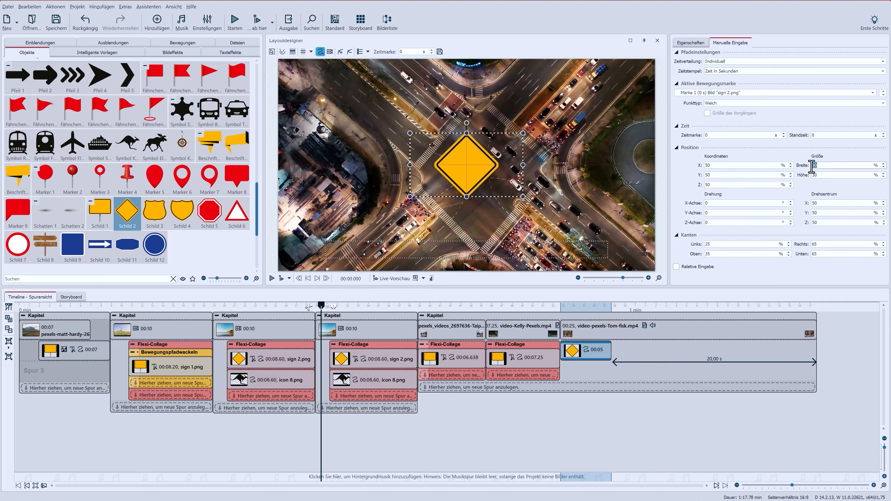
type("80")
key("Return")
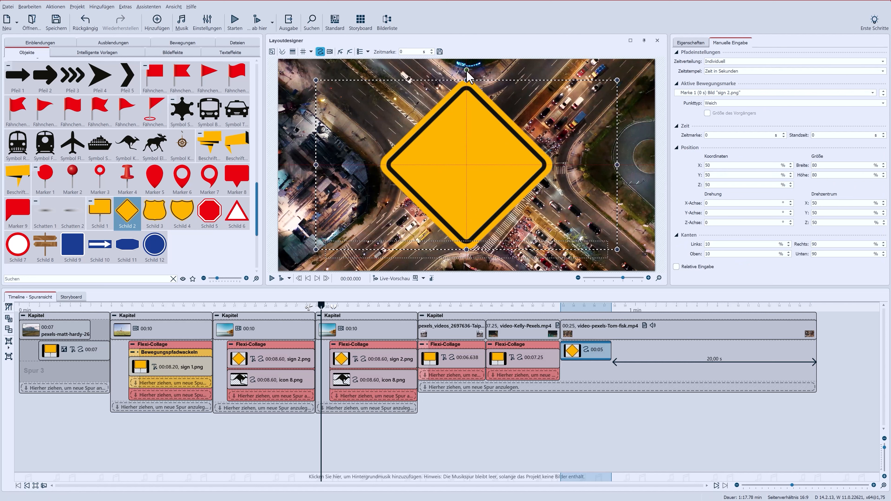
left_click_drag(467, 69, 506, 131)
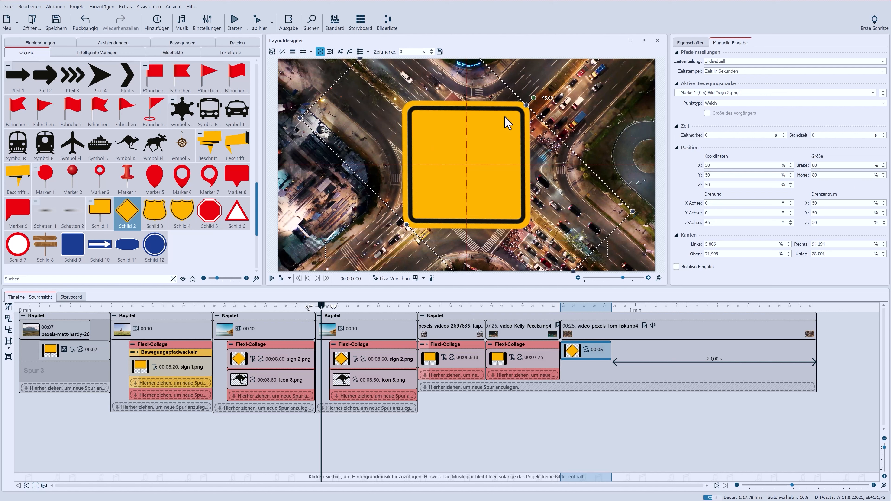
left_click(691, 43)
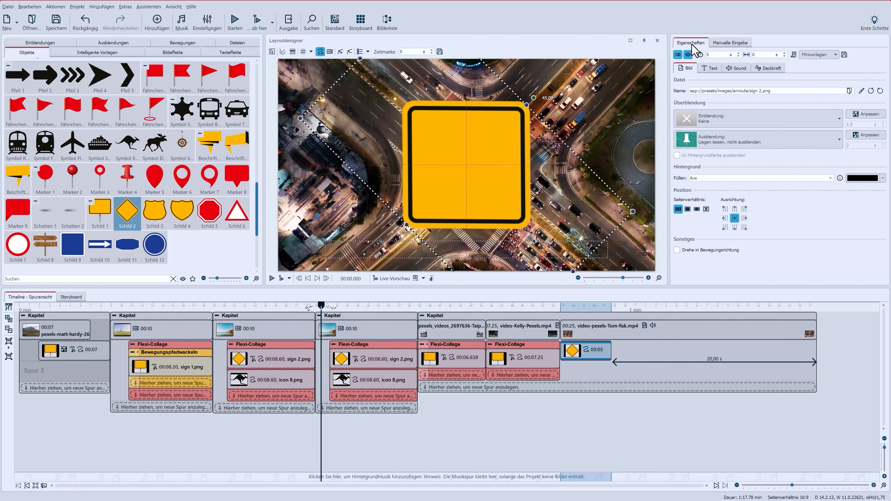
Add a Text object to the diamond sign's chapter and paste "City lights" as its text
left_click(708, 69)
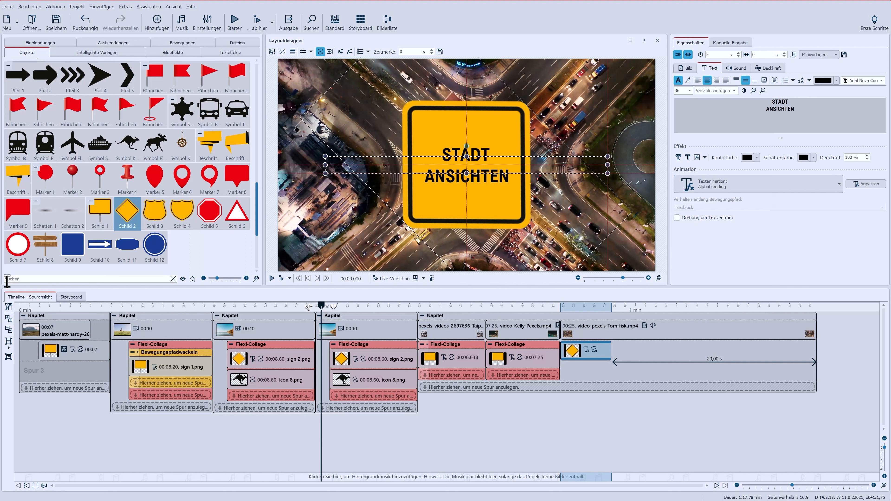
left_click(7, 279)
type("te")
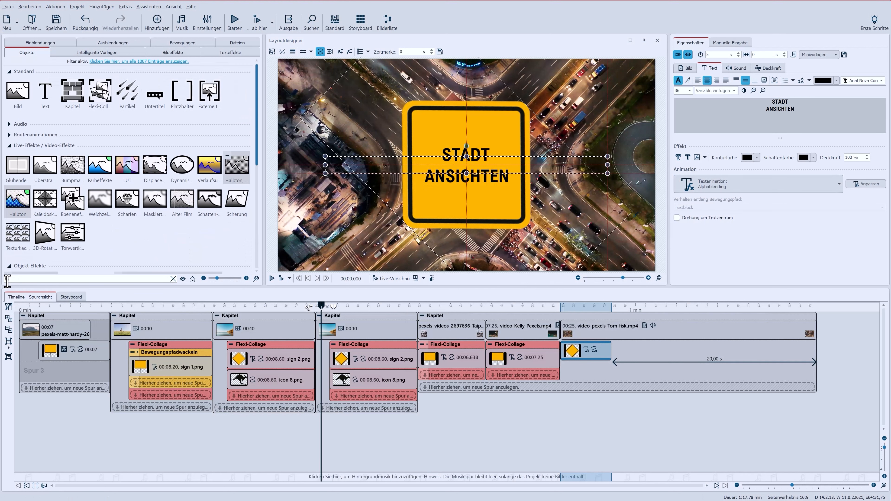
mouse_move(46, 100)
left_mouse_down()
mouse_move(570, 309)
mouse_move(570, 390)
left_mouse_up()
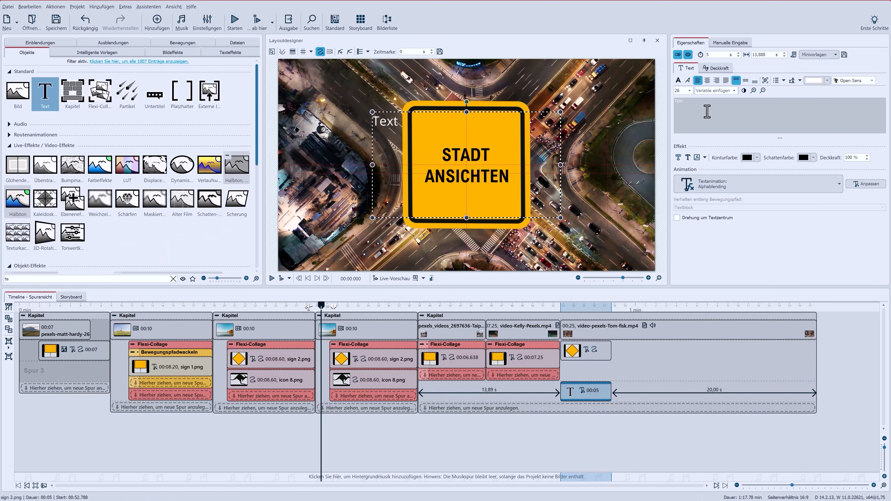
left_click(705, 104)
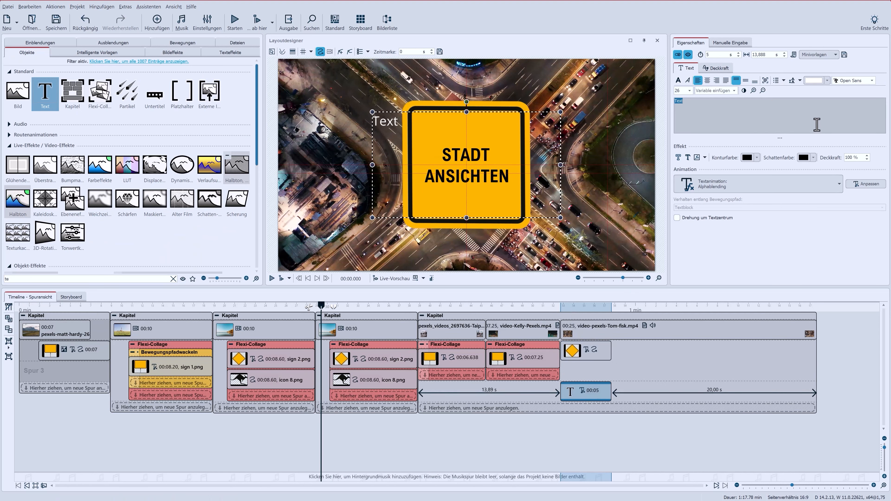
type("City lights")
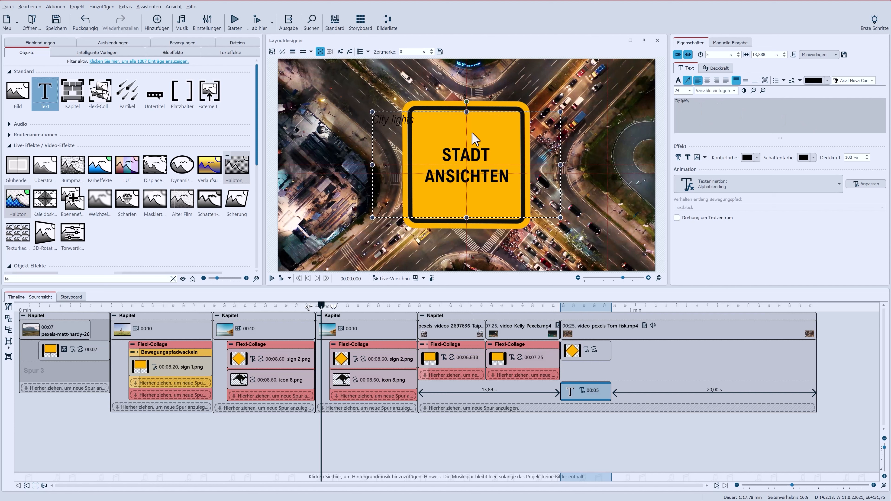
Rotate the "City lights" text vertical and place it along the sign's upper-left edge
left_click_drag(462, 140, 502, 135)
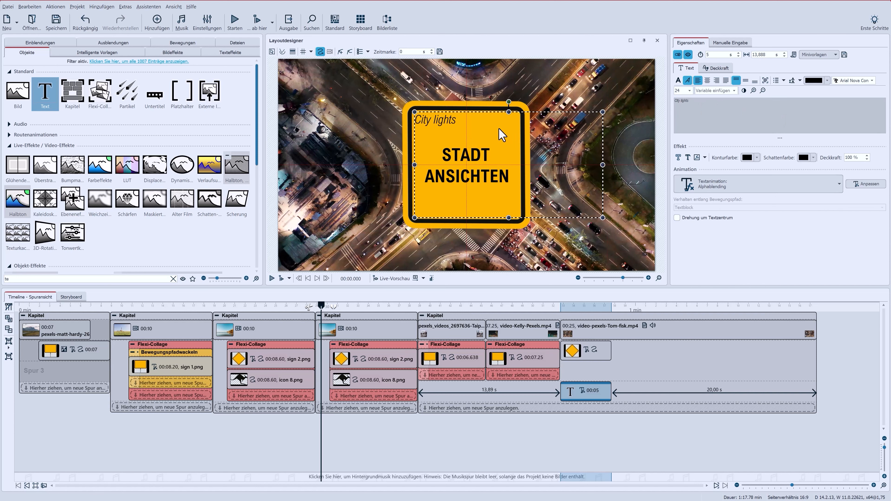
left_click_drag(508, 103, 444, 164)
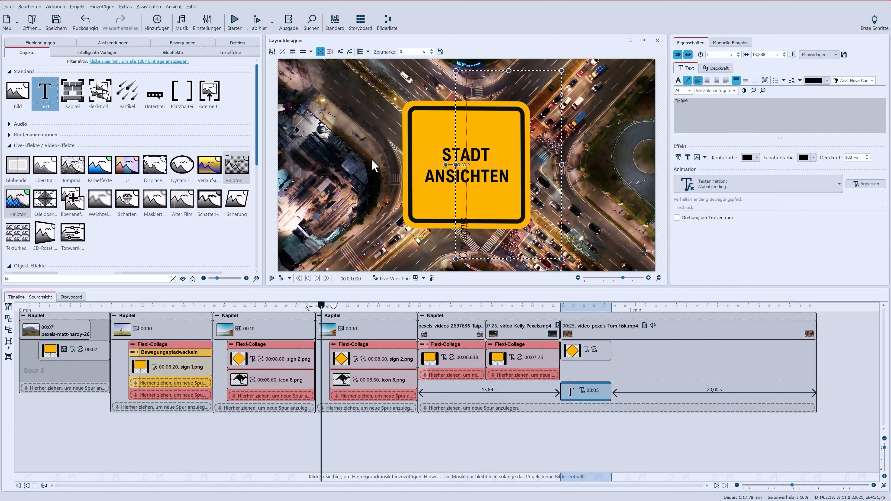
left_click_drag(489, 203, 453, 115)
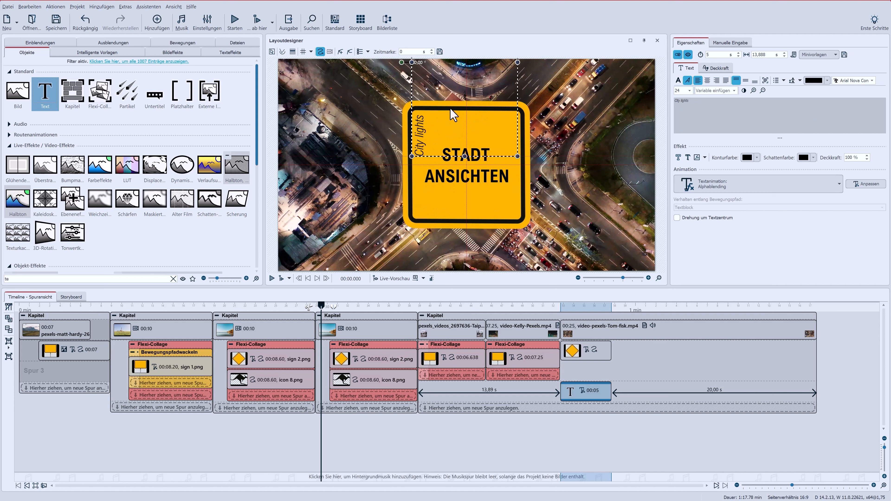
Duplicate the text object onto a new track and change its text to "Tag & Nacht"
left_click(582, 385)
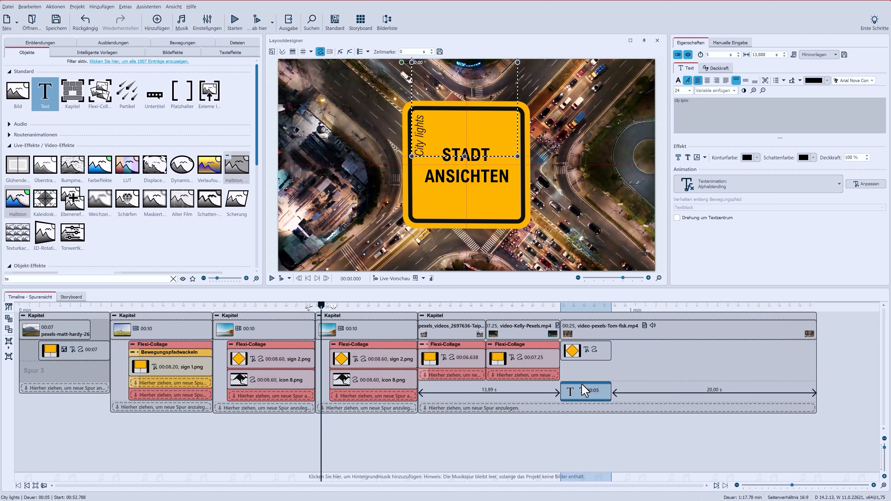
key("ctrl+v")
left_click_drag(637, 391, 602, 415)
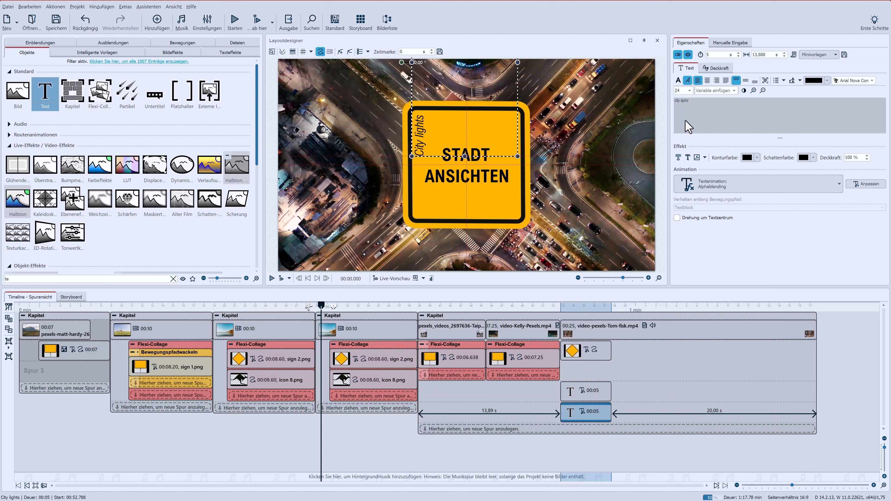
left_click(732, 123)
key("ctrl+a")
type("Tag & Nacht")
Place the "Tag & Nacht" text horizontally in the sign's lower-right corner
left_click_drag(463, 146, 491, 186)
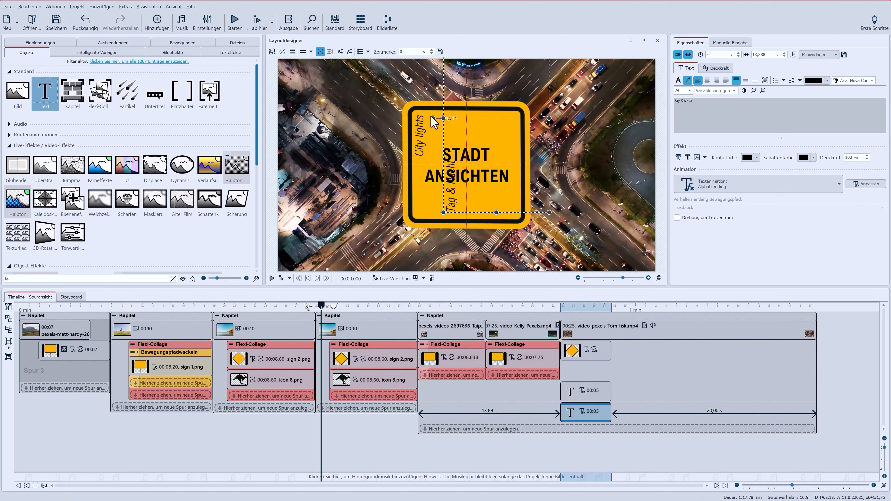
left_click_drag(431, 117, 492, 107)
left_click_drag(444, 79, 508, 221)
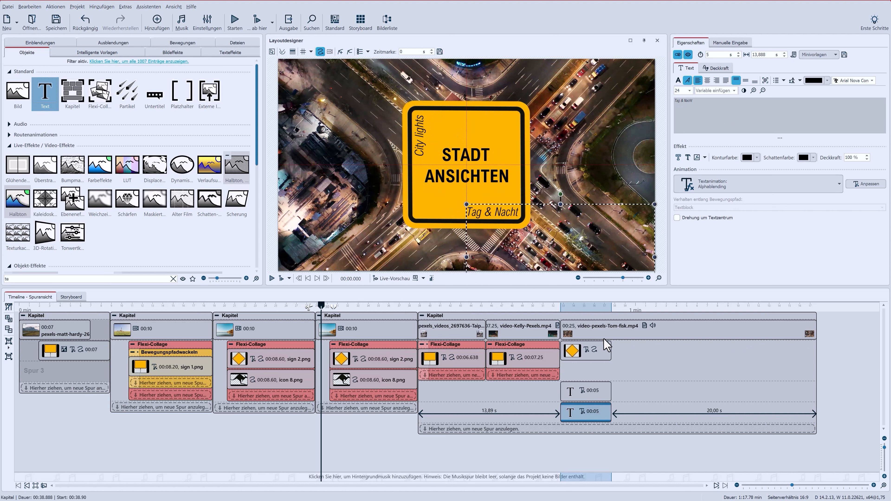
Combine the diamond sign and both texts into a Flexi-Collage and stretch them to 25 seconds
left_click(590, 353)
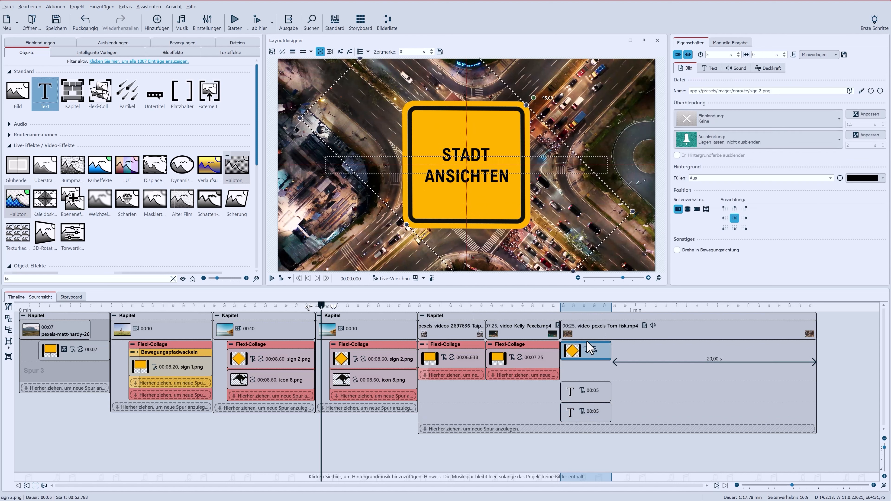
left_click(8, 341)
left_click_drag(589, 400, 586, 376)
left_click_drag(583, 416, 571, 394)
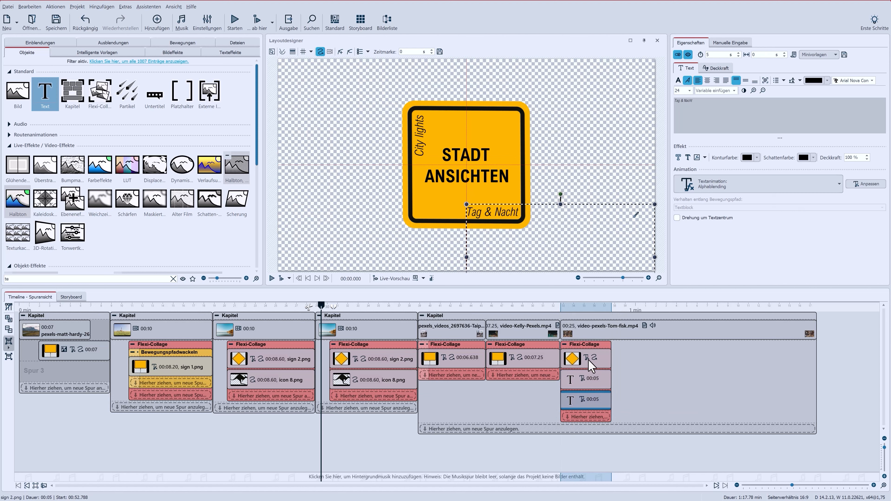
left_click(592, 364)
left_click_drag(611, 362, 816, 365)
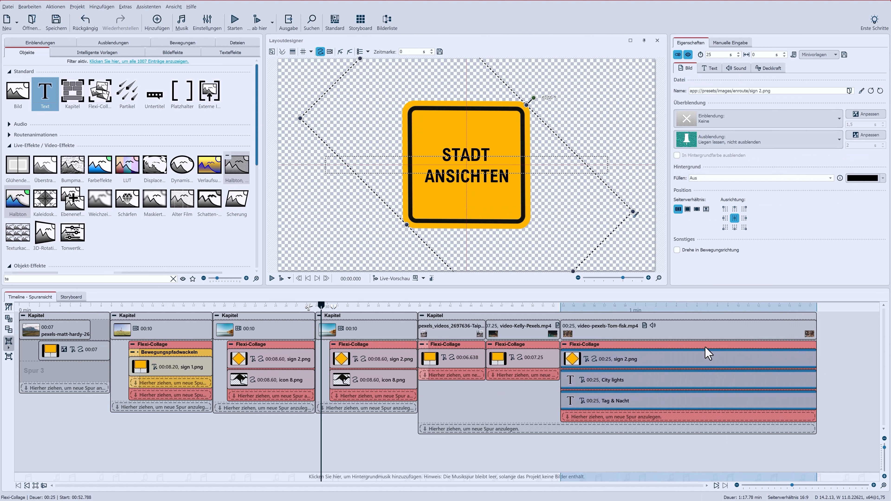
Give the sign collage an Alphablending fade-in
left_click(604, 346)
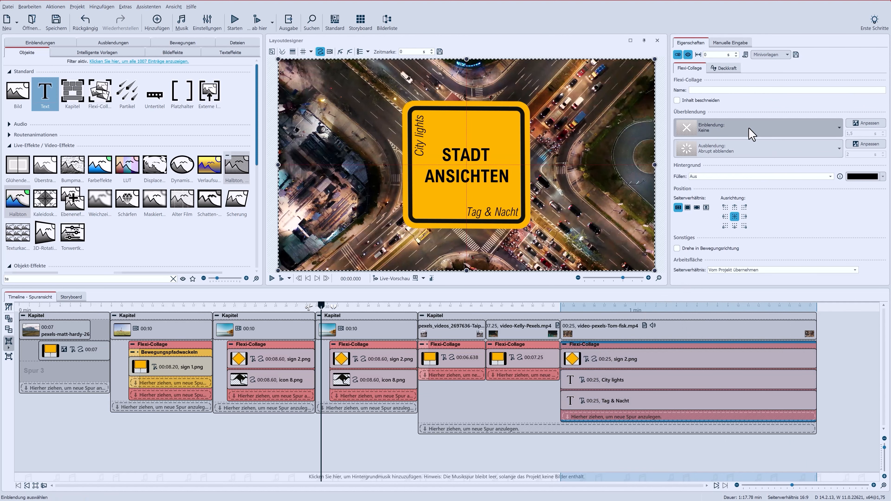
left_click(751, 134)
left_click(754, 168)
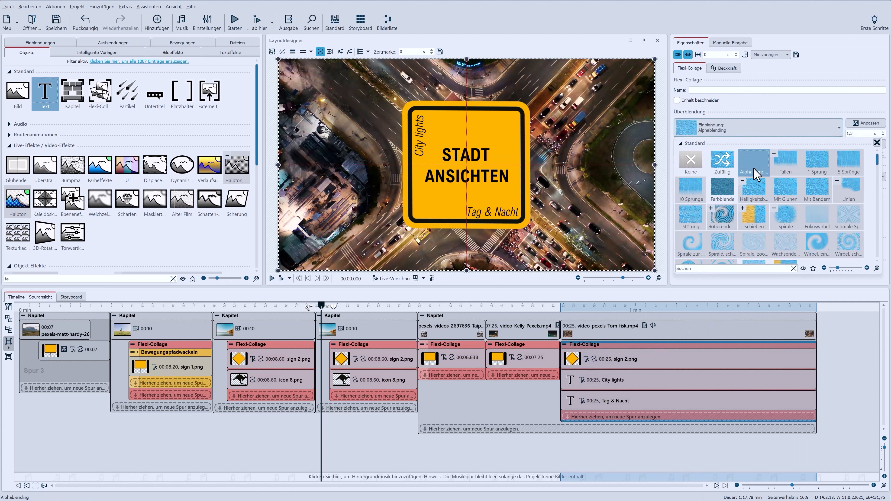
left_click(750, 109)
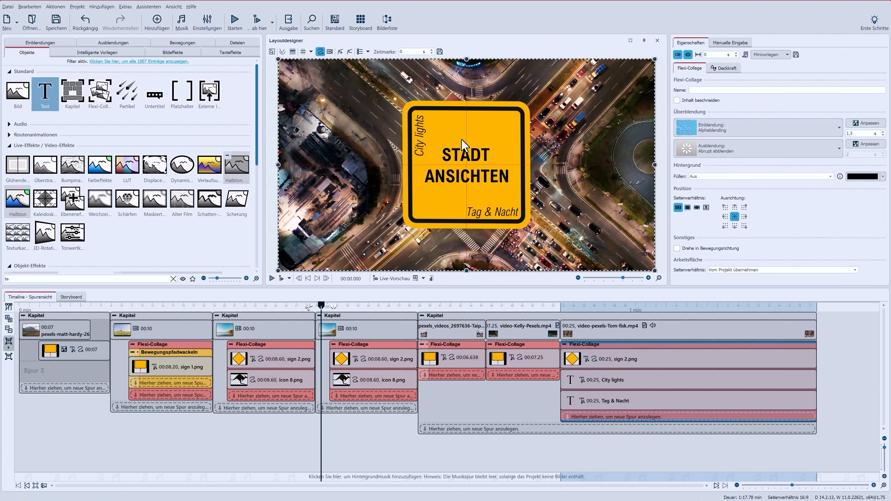
Add a motion marker to the collage and undo the trial move of the sign
left_click(339, 60)
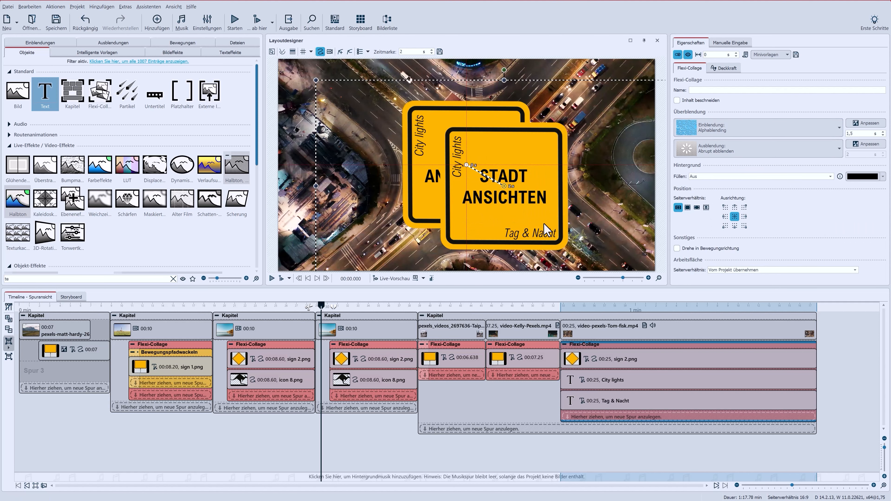
left_click_drag(524, 205, 491, 179)
key("ctrl+z")
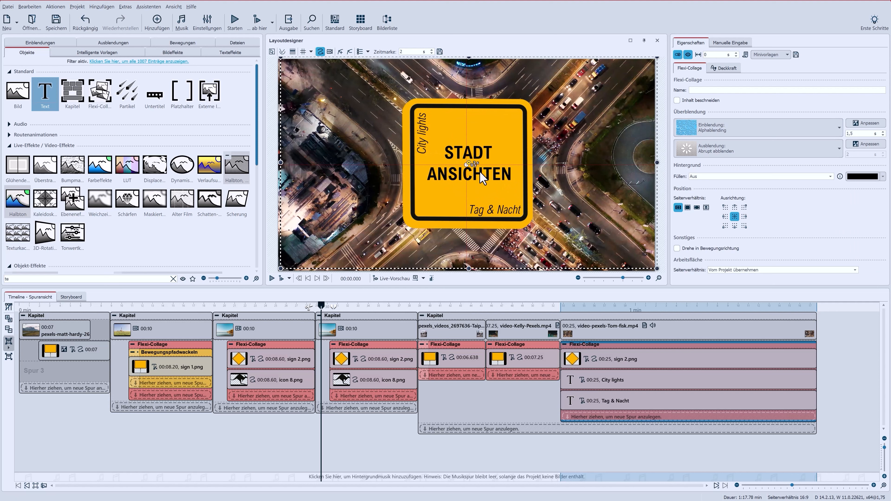
Rotate the collage a full 360 degrees at the motion marker, setting the marker to 100 %
left_click(578, 278)
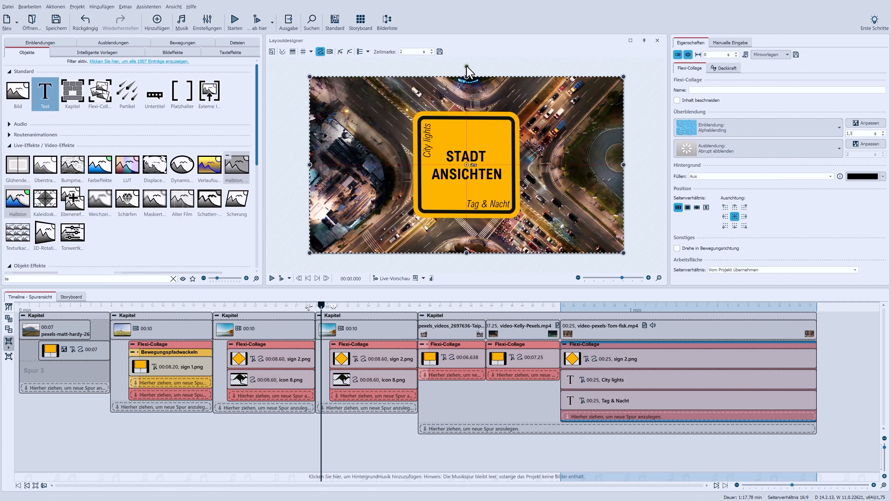
left_click_drag(467, 68, 464, 110)
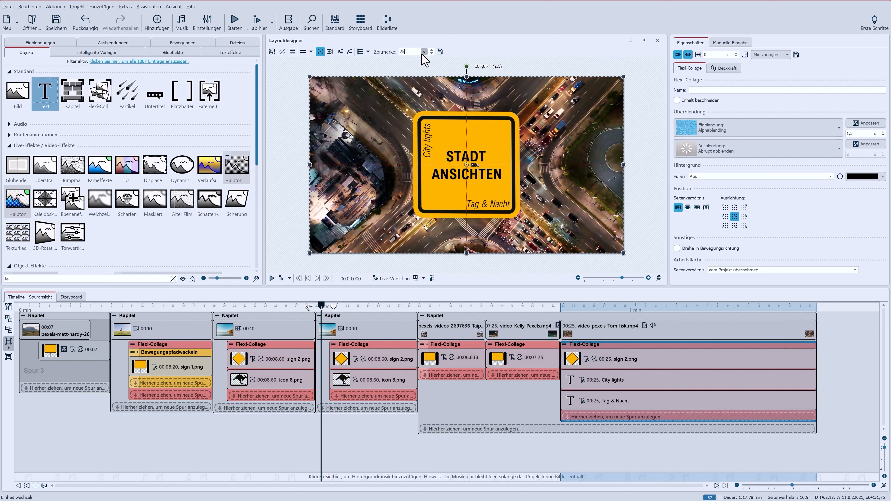
left_click(424, 53)
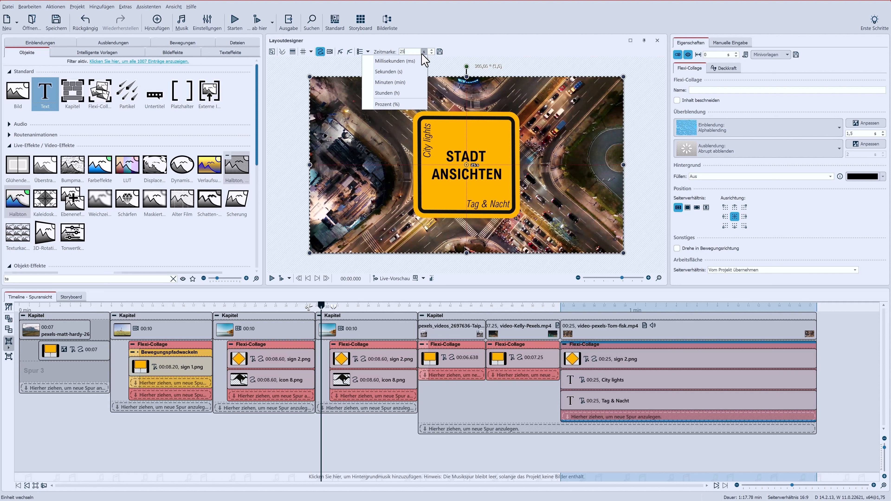
left_click(412, 104)
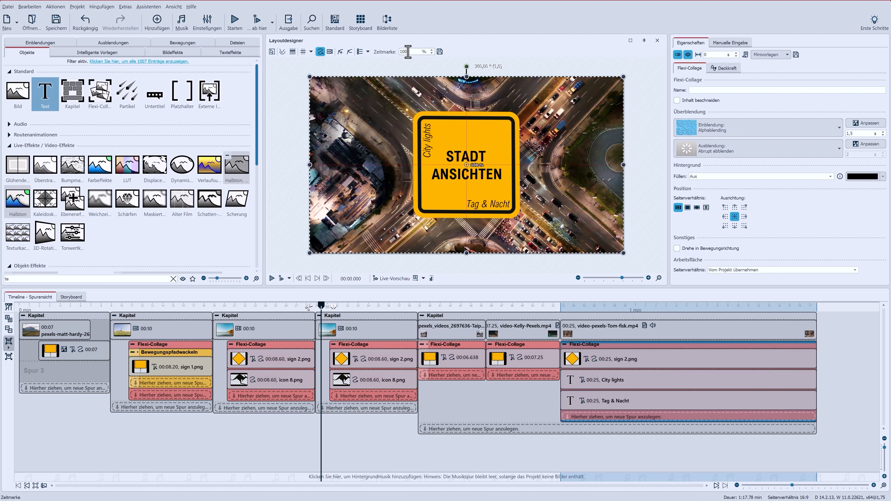
Preview the rotating sign from the start of the last chapter
left_click(561, 306)
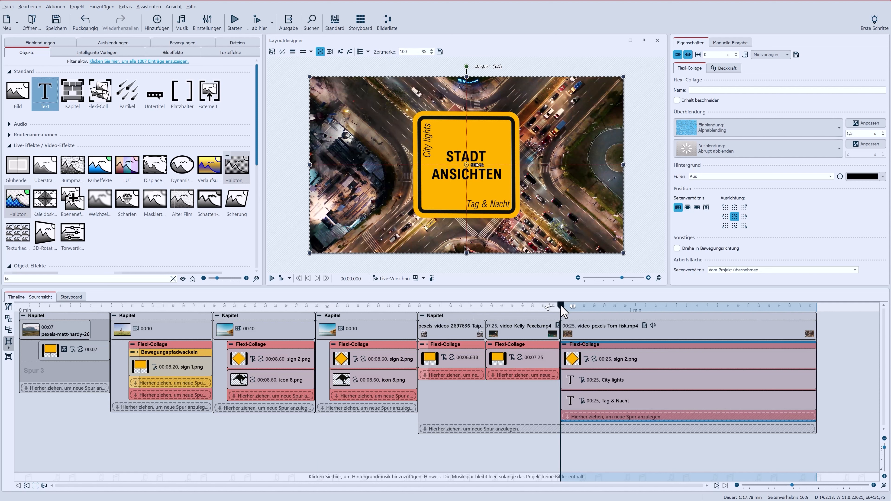
left_click(281, 279)
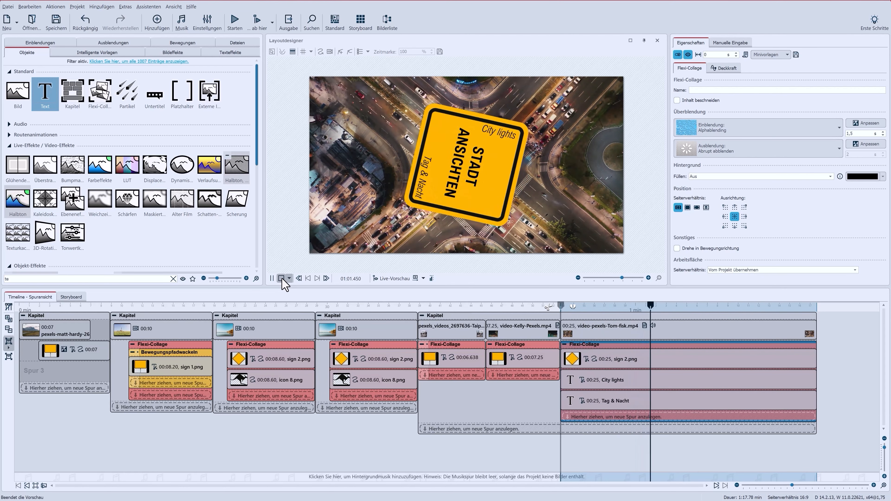
left_click(281, 278)
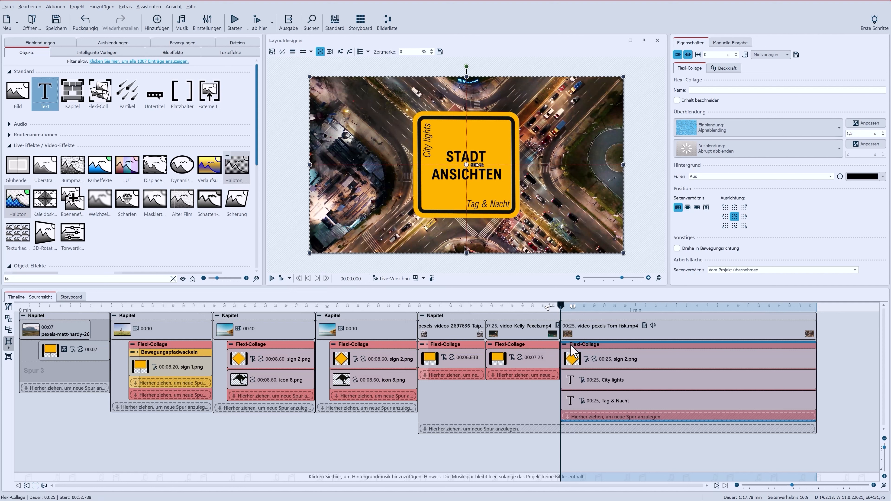
Wrap the intersection video in a Layer Effect with the sign collage as effect layer at 85.1 % strength
left_click(564, 345)
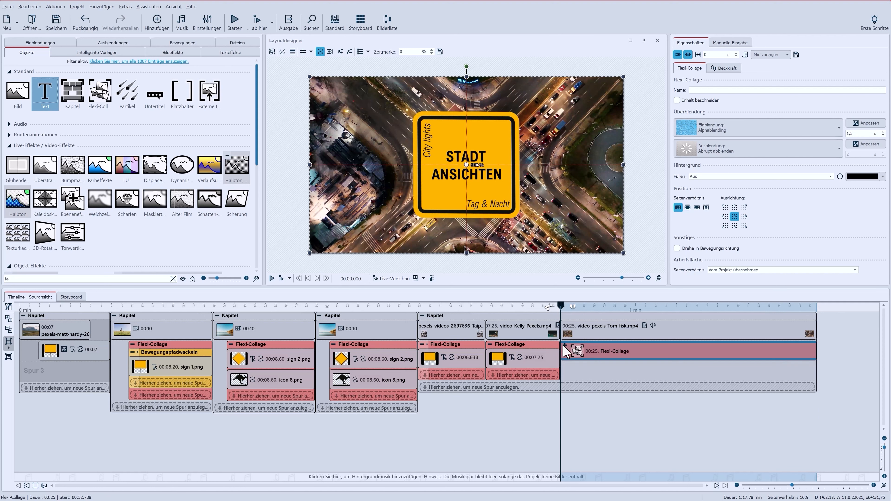
left_click(173, 278)
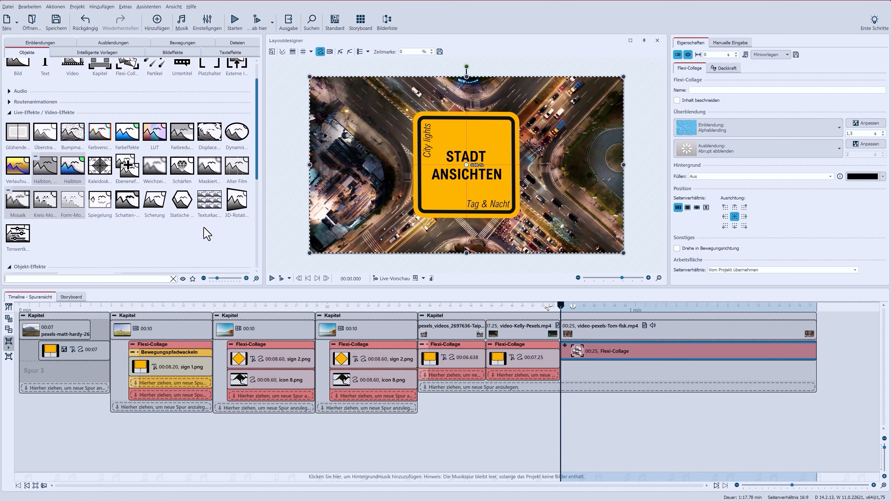
left_click_drag(125, 168, 589, 332)
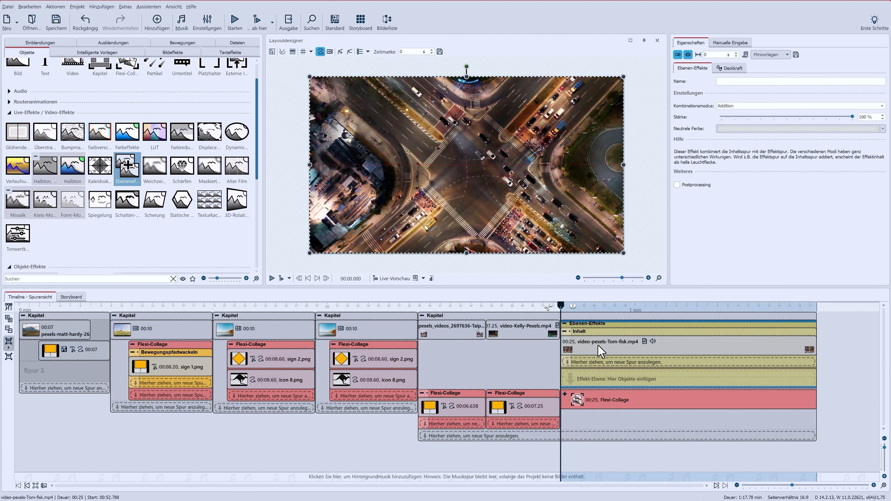
left_click_drag(619, 399, 617, 386)
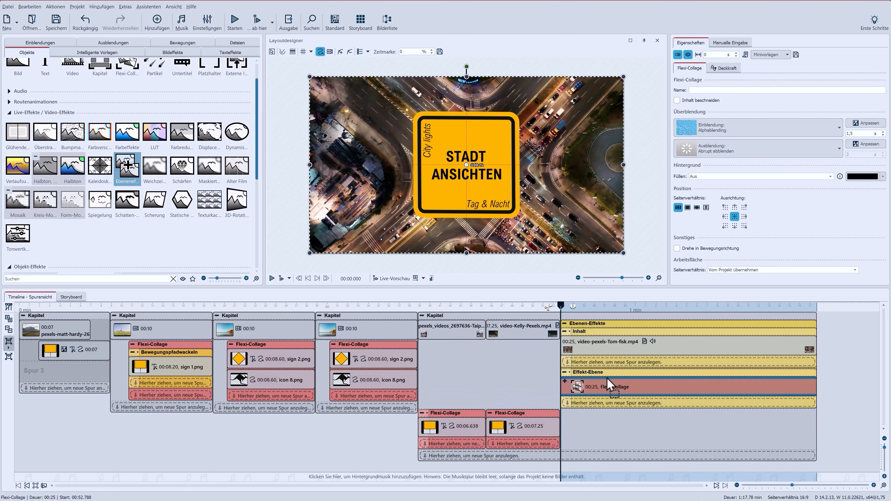
left_click(613, 325)
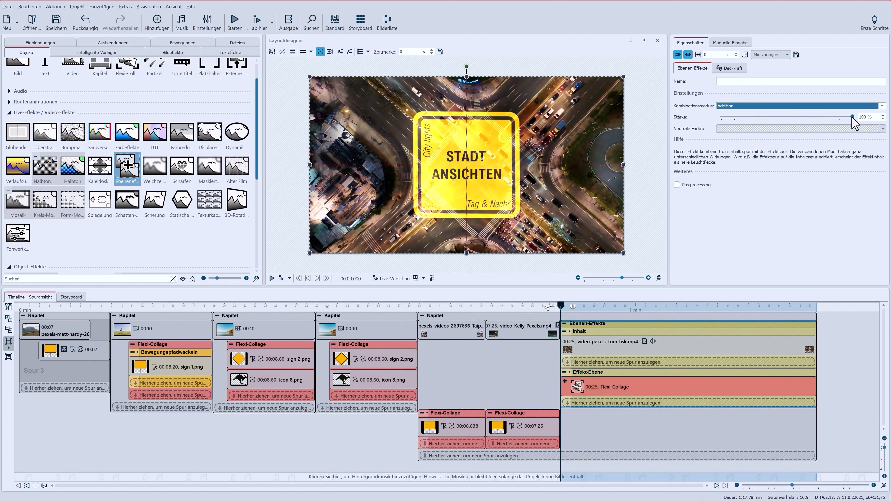
left_click_drag(852, 118, 833, 121)
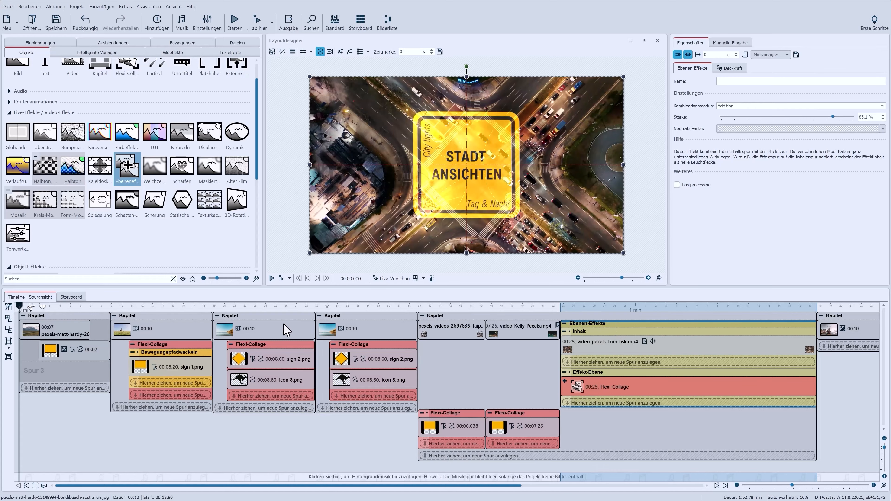
Review the earlier lighthouse and Taipeh sign chapters
left_click(153, 324)
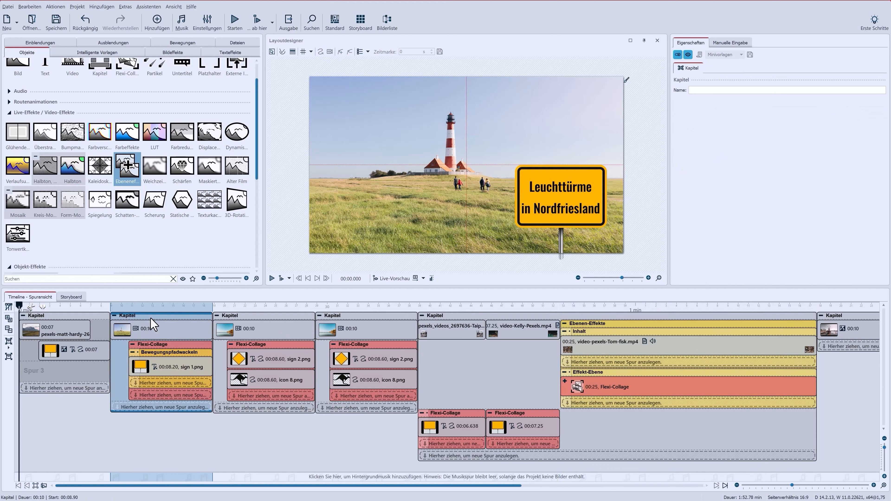
left_click(454, 414)
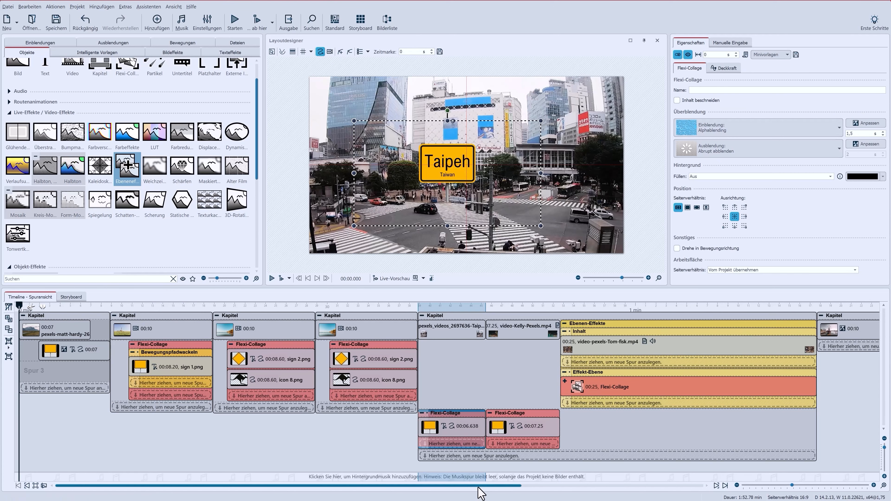
Add a yellow label sign reading HUSUM onto the Husum harbour photo chapter
left_click_drag(479, 486, 679, 497)
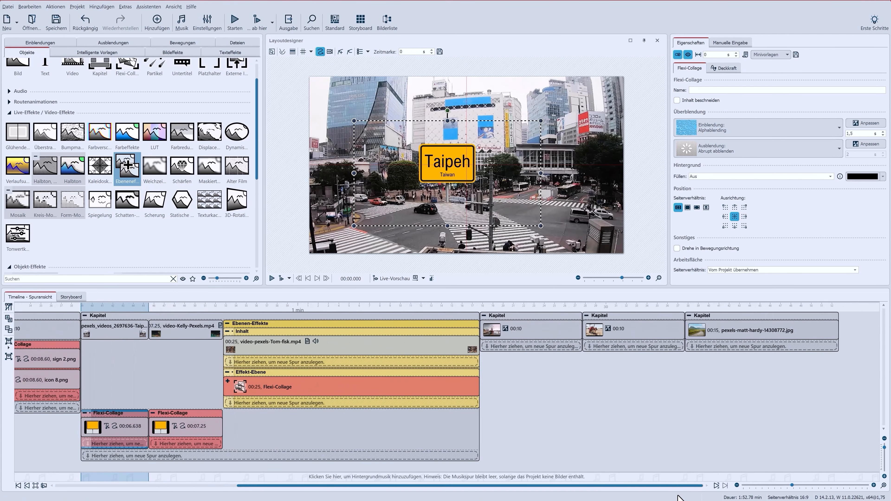
left_click(527, 338)
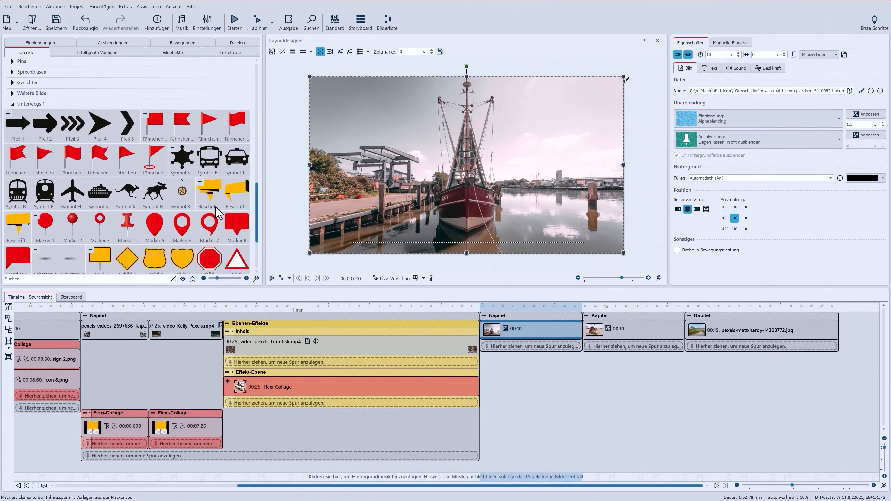
left_click_drag(211, 192, 526, 358)
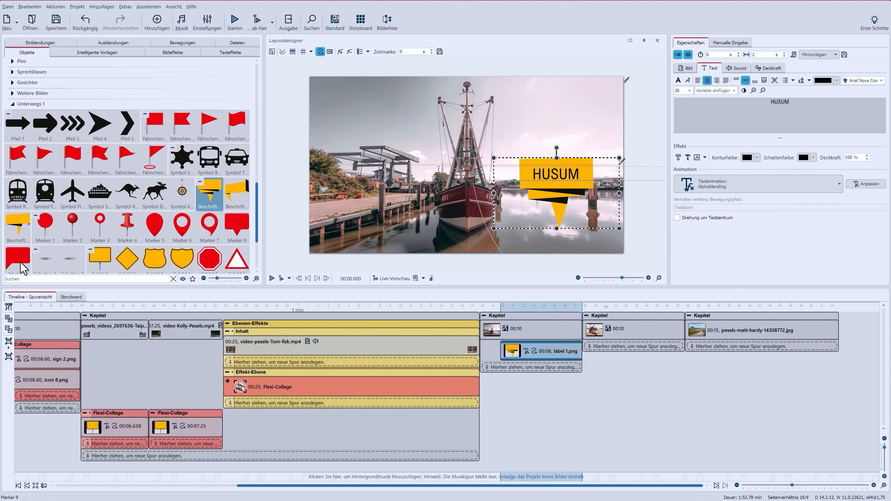
Add the Schatten 1 shadow object and place it beneath the sign's point
scroll(51, 269, "down", 1)
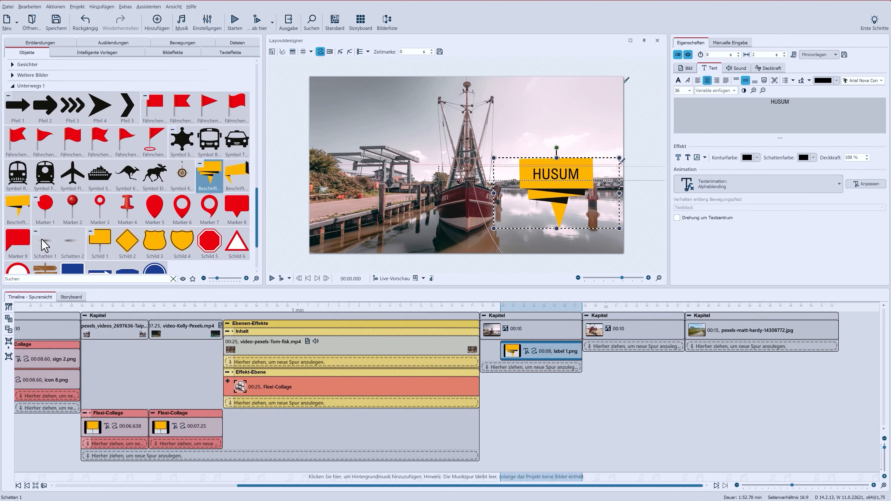
mouse_move(44, 245)
left_mouse_down()
mouse_move(462, 284)
mouse_move(507, 360)
mouse_move(505, 372)
left_mouse_up()
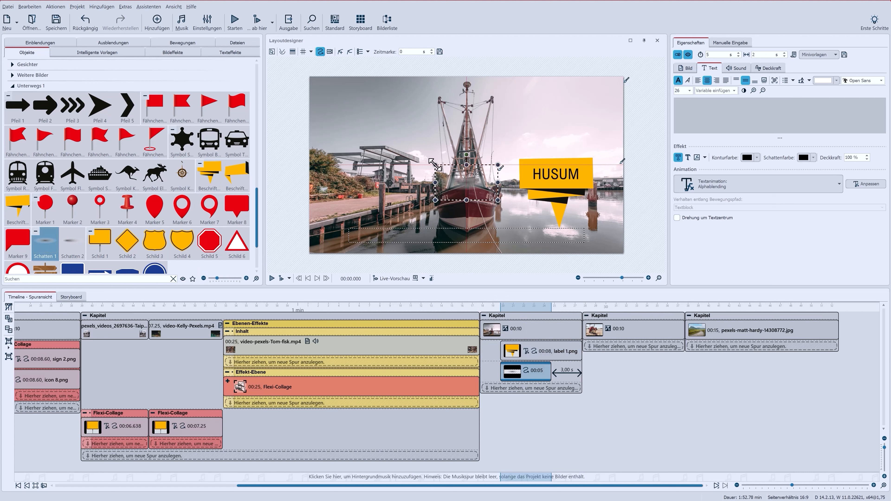
left_click_drag(435, 164, 558, 232)
Group the sign and shadow into a Flexi-Collage with a Fallen fade-in set to 2 jumps
left_click(563, 373)
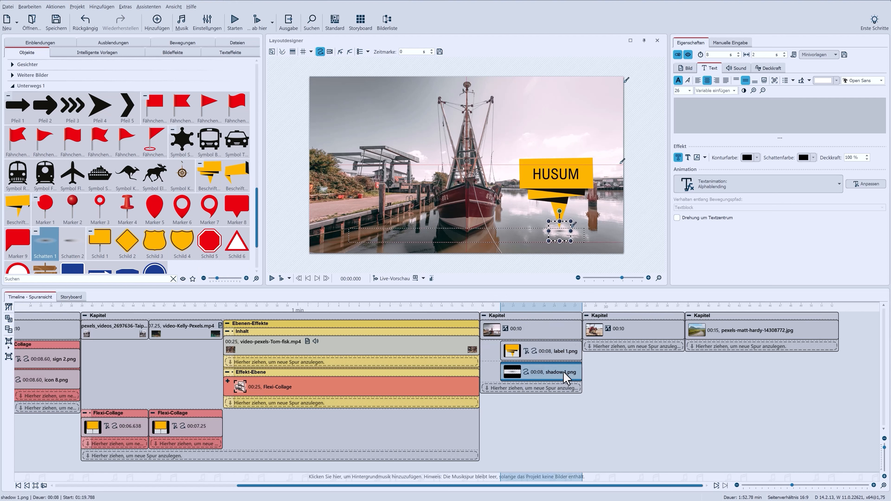
left_click(535, 352)
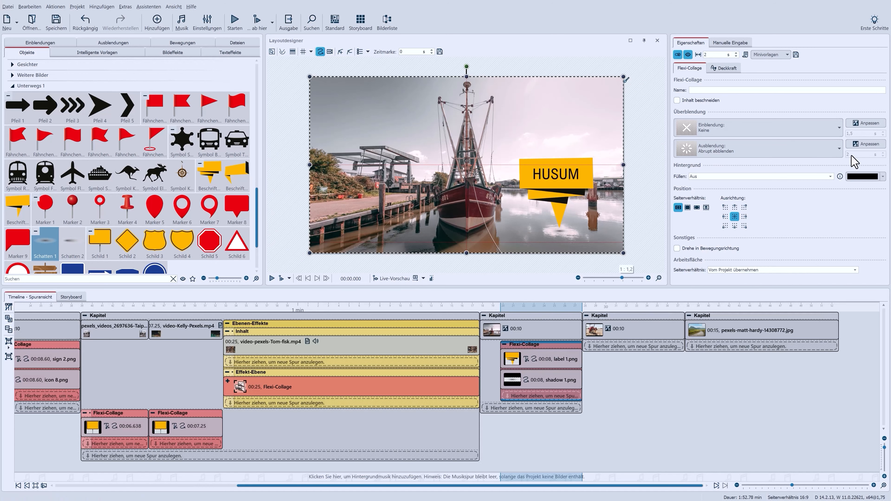
left_click(840, 128)
left_click(785, 163)
left_click(866, 122)
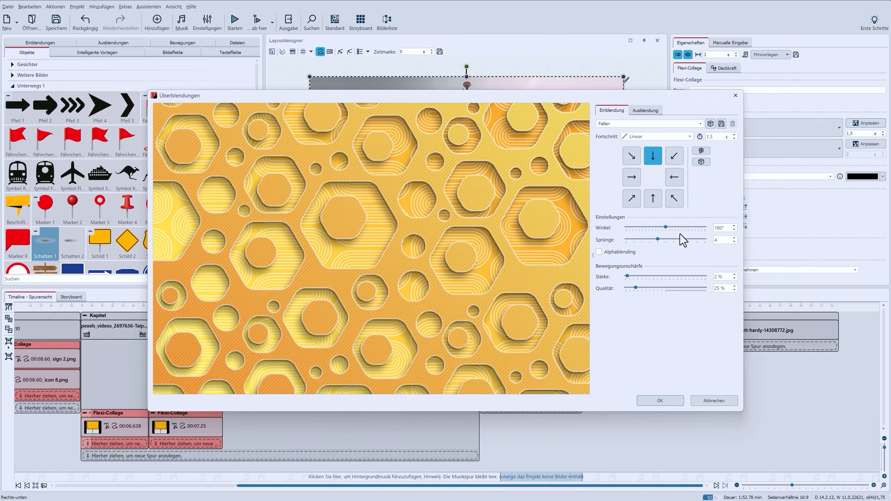
left_click_drag(723, 241, 692, 242)
type("2")
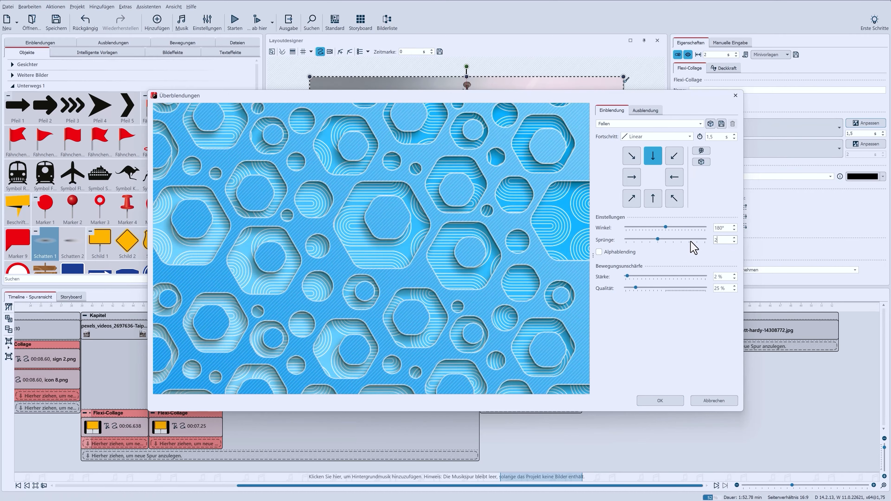
left_click(677, 404)
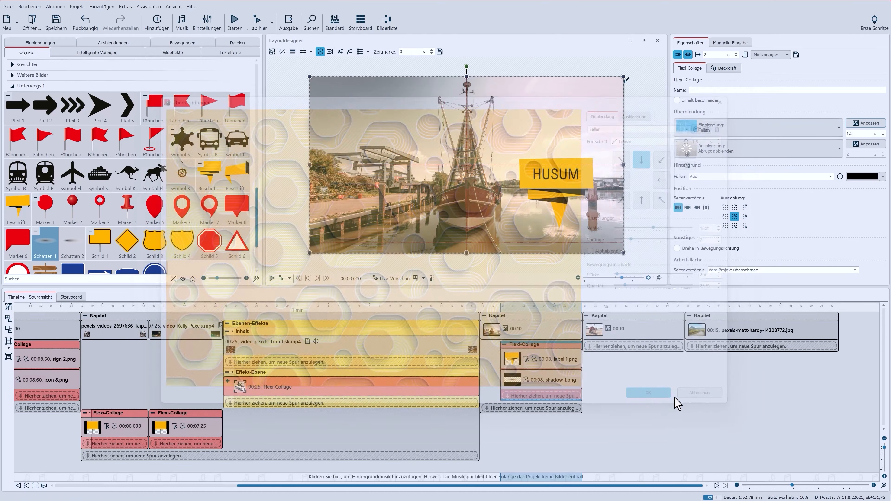
Preview the Husum sign's fade-in
left_click(283, 279)
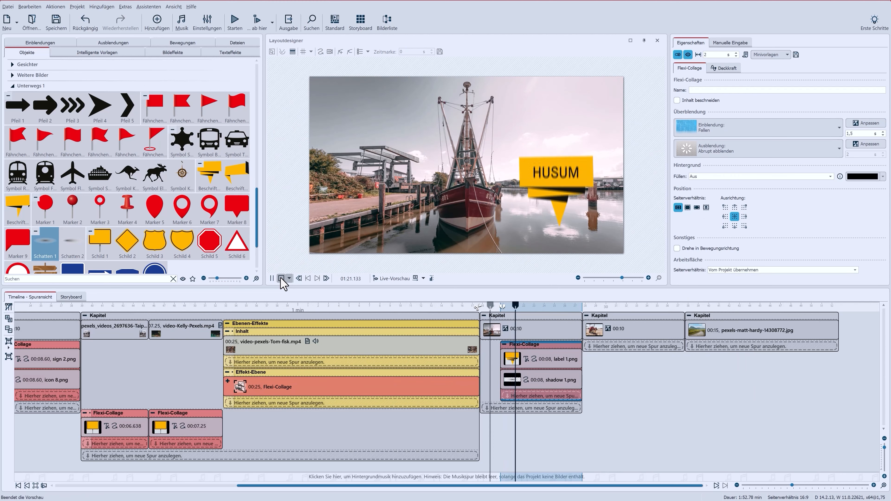
key("space")
left_click(510, 356)
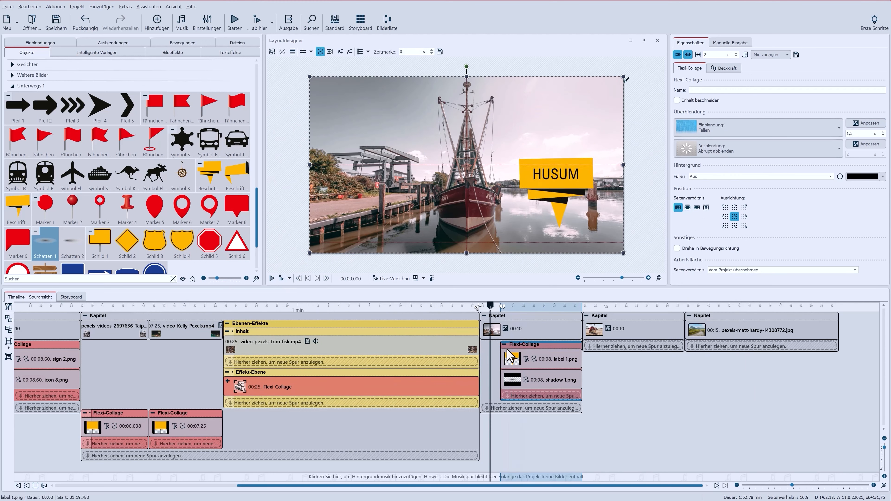
Wrap the Husum harbour photo in a Flexi-Collage and move the sign collage inside it
left_click(504, 331)
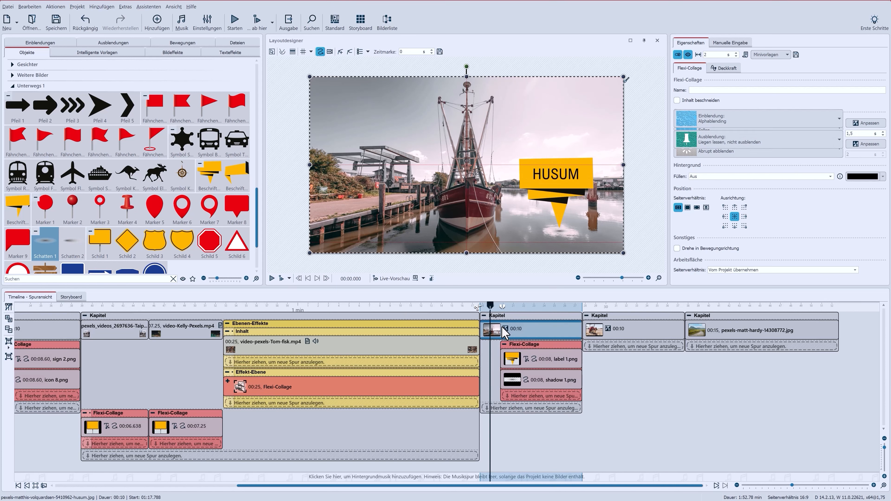
left_click(8, 346)
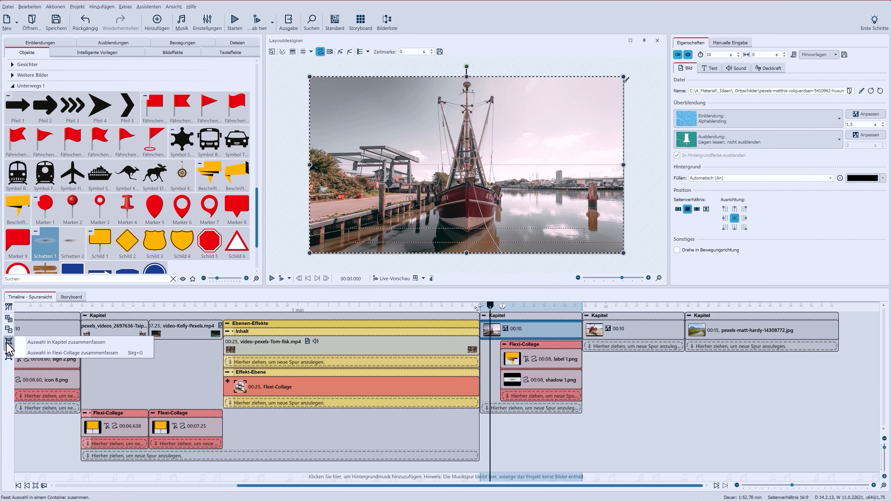
left_click(35, 356)
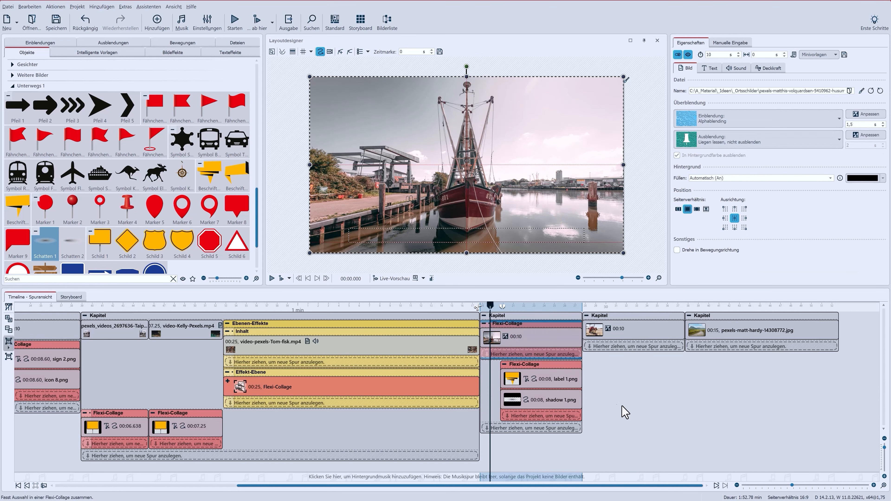
left_click(504, 364)
left_click_drag(532, 371, 504, 355)
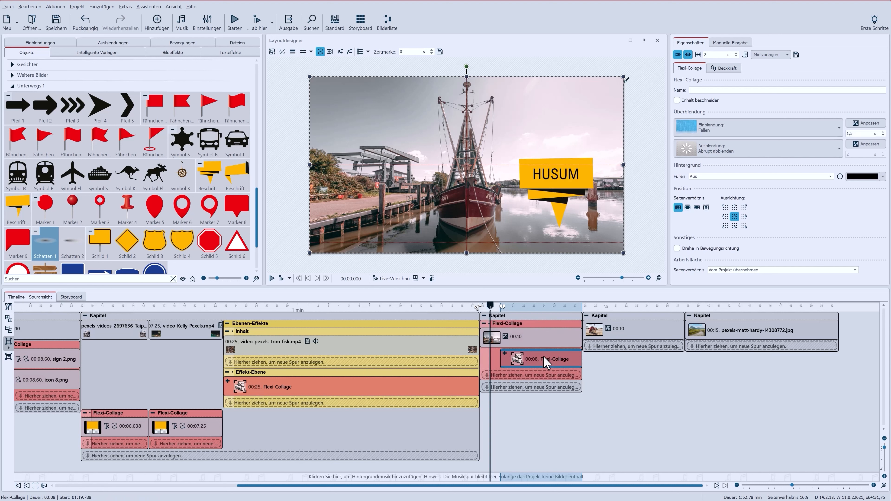
Add a zoom and camera pan that zooms slightly into the harbour collage
left_click(519, 327)
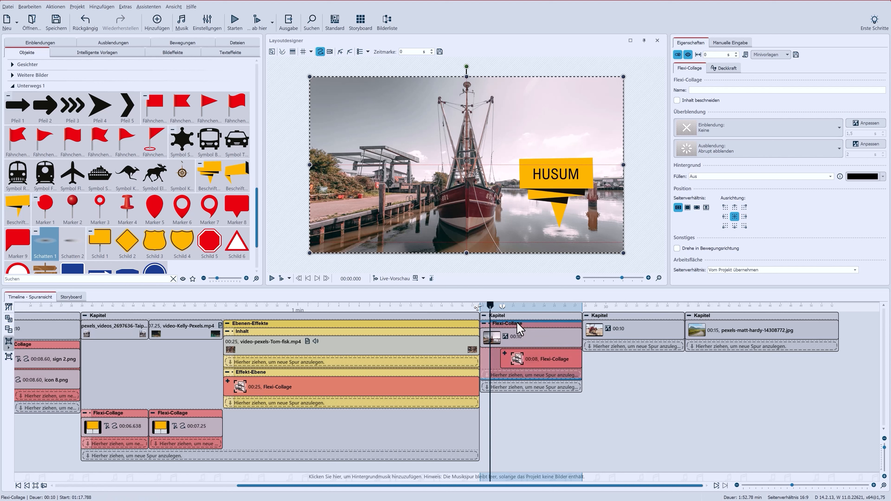
left_click(329, 53)
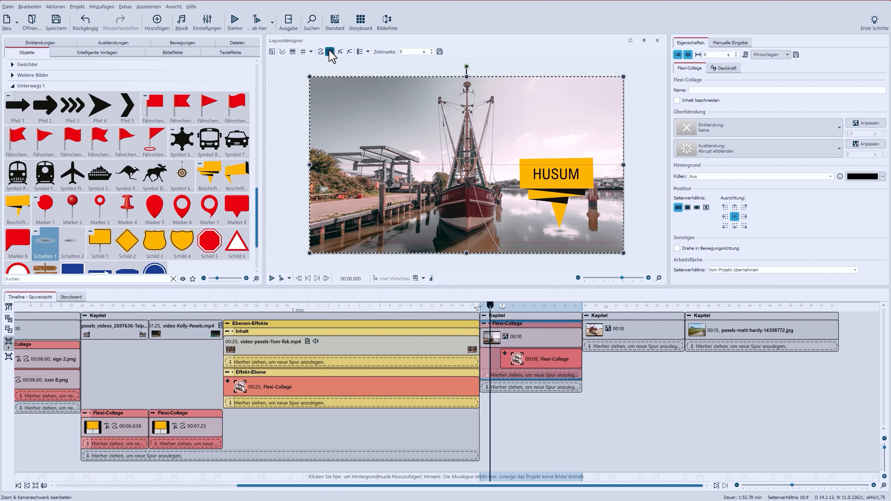
left_click(341, 52)
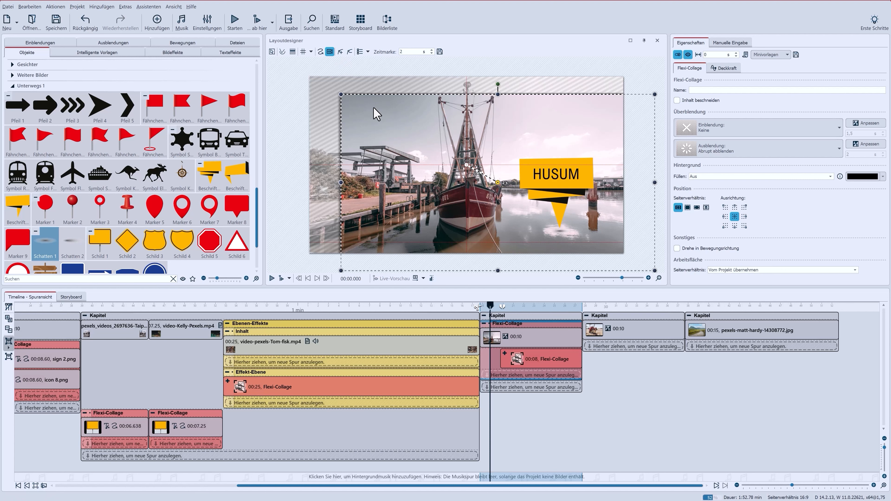
left_click_drag(341, 94, 364, 107)
left_click_drag(442, 200, 403, 171)
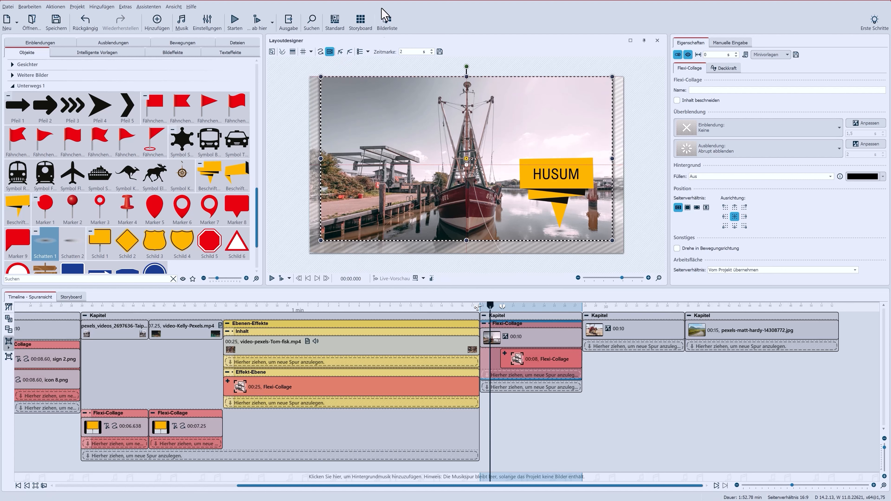
double_click(400, 53)
Preview the zooming Husum chapter
left_click(281, 278)
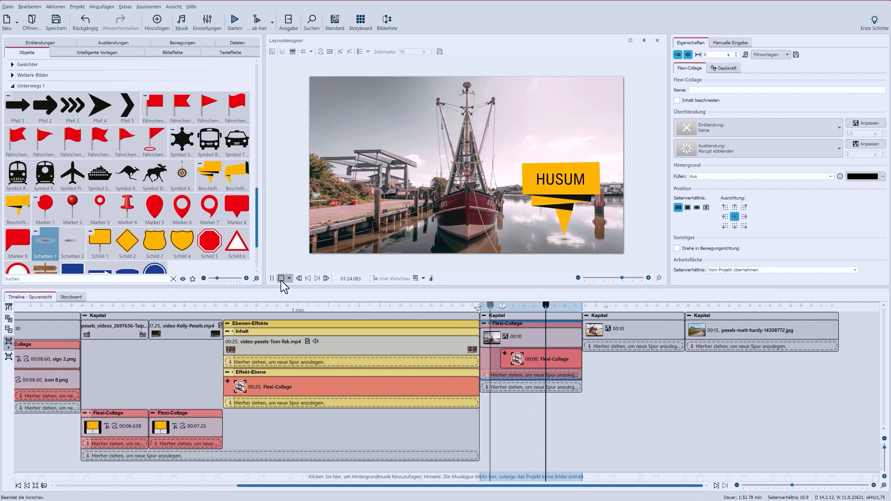
left_click(281, 280)
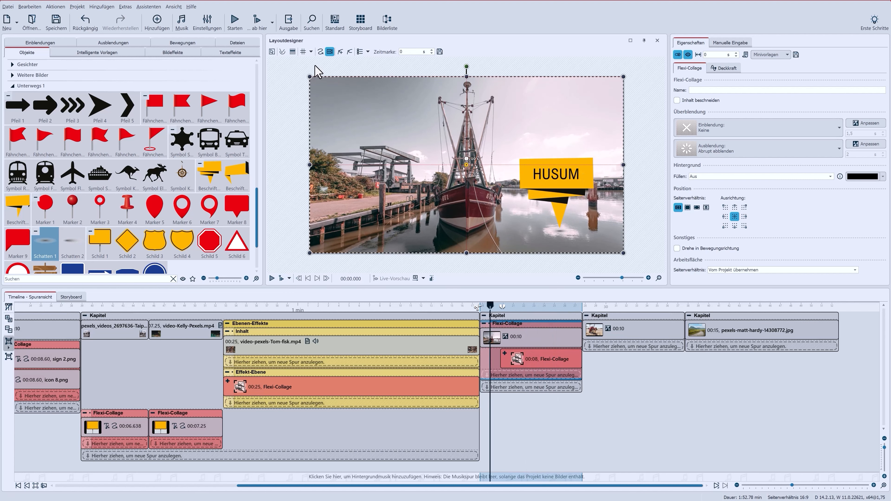
left_click(321, 52)
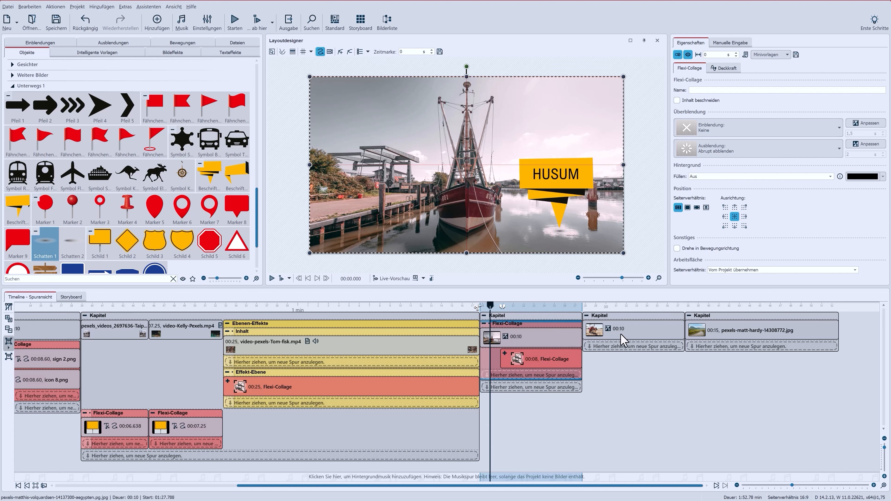
Copy the sign collage onto the camel photo chapter and change its text to Ägypten
left_click_drag(537, 359, 609, 350)
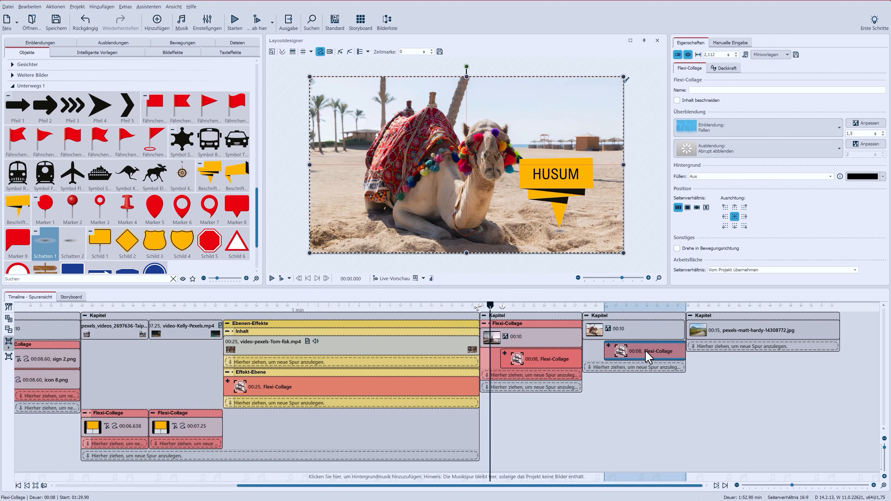
left_click(607, 346)
left_click(649, 364)
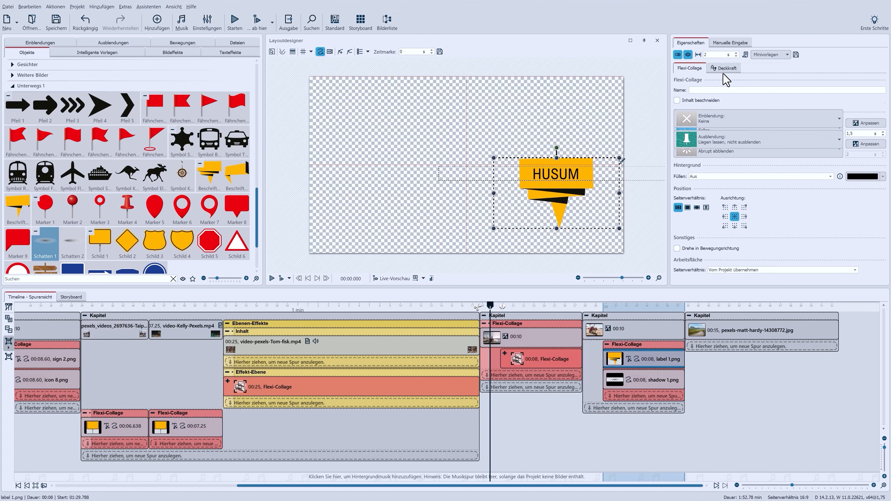
left_click_drag(750, 109, 728, 95)
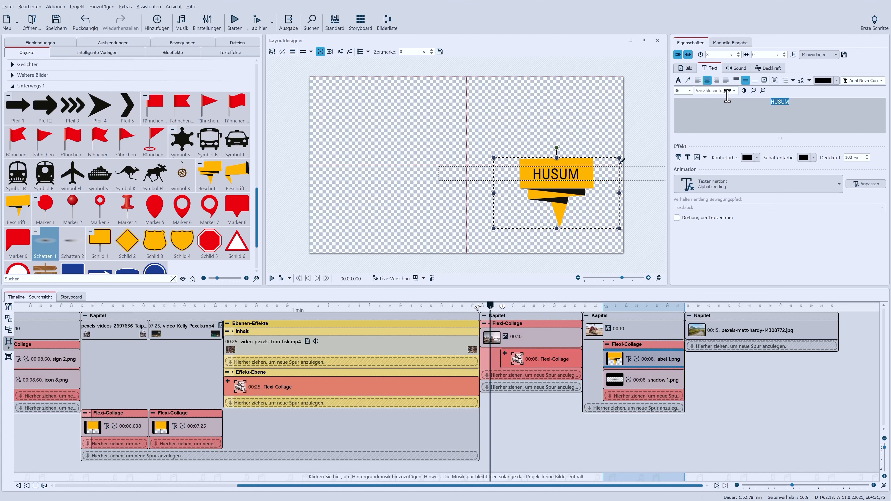
type("Ägypten")
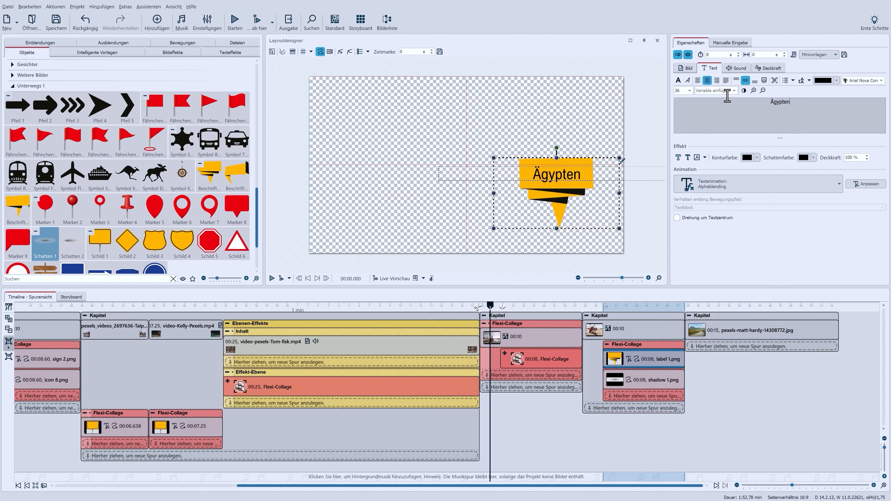
Tint the Ägypten label red with the Einfärben image effect and move the sign higher
left_click(645, 344)
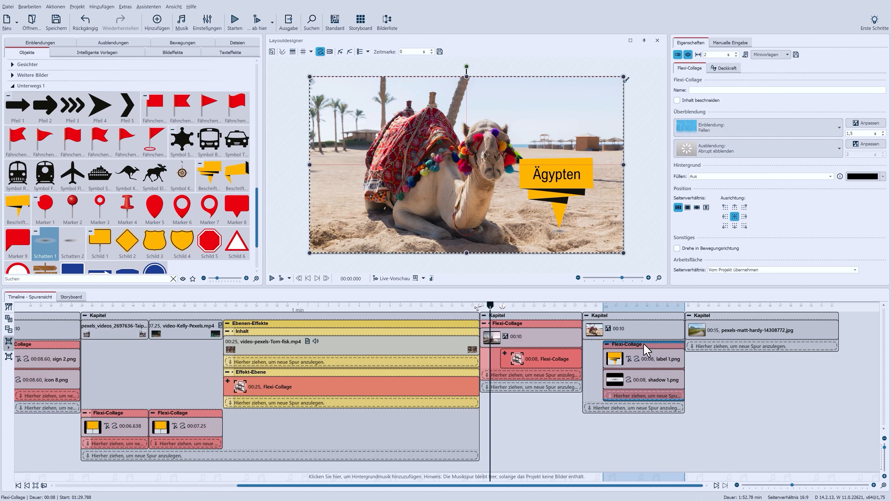
left_click(650, 365)
left_click(861, 92)
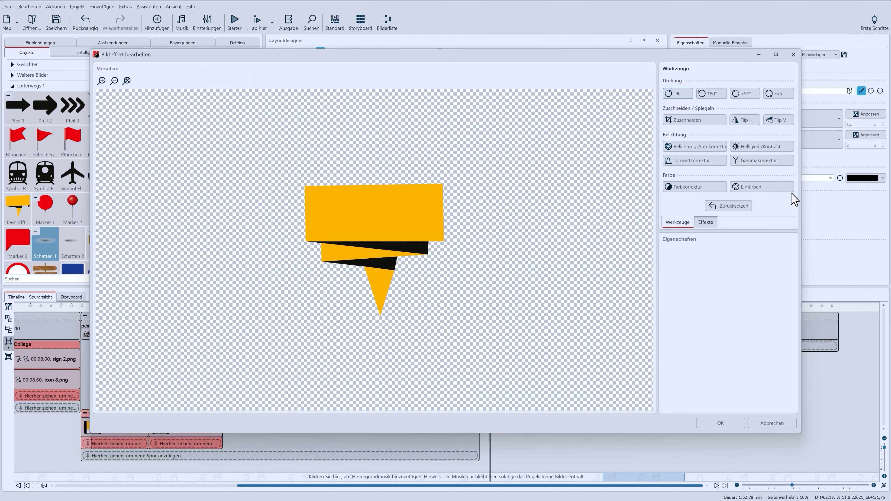
left_click(756, 189)
left_click(681, 262)
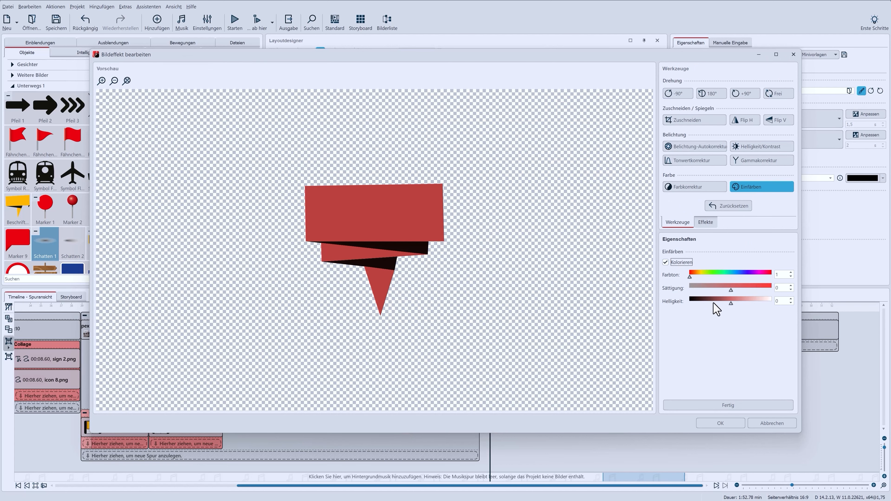
left_click(723, 405)
left_click(721, 423)
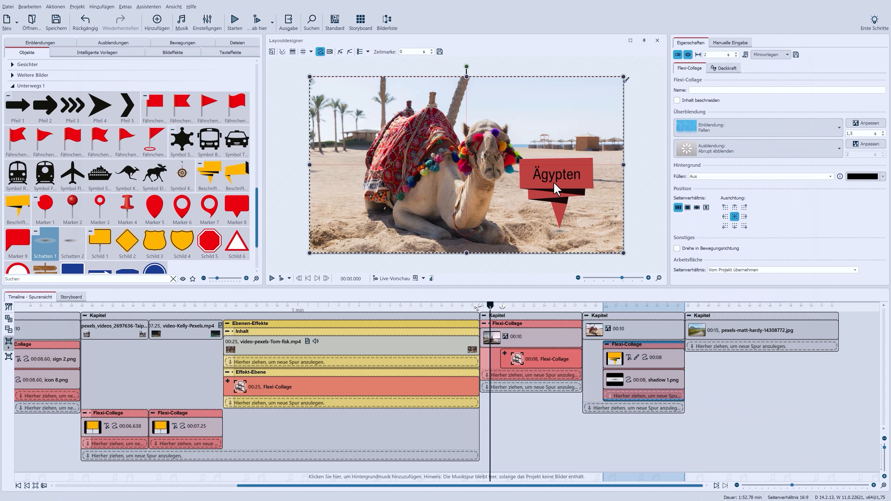
left_click_drag(554, 183, 555, 130)
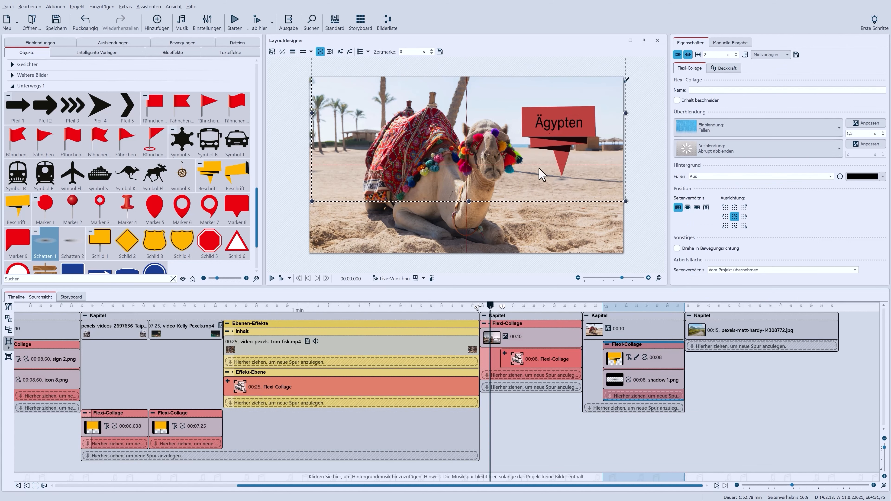
Wrap the camel photo in a Flexi-Collage and move the Ägypten sign collage inside it
left_click(609, 345)
left_click(628, 330)
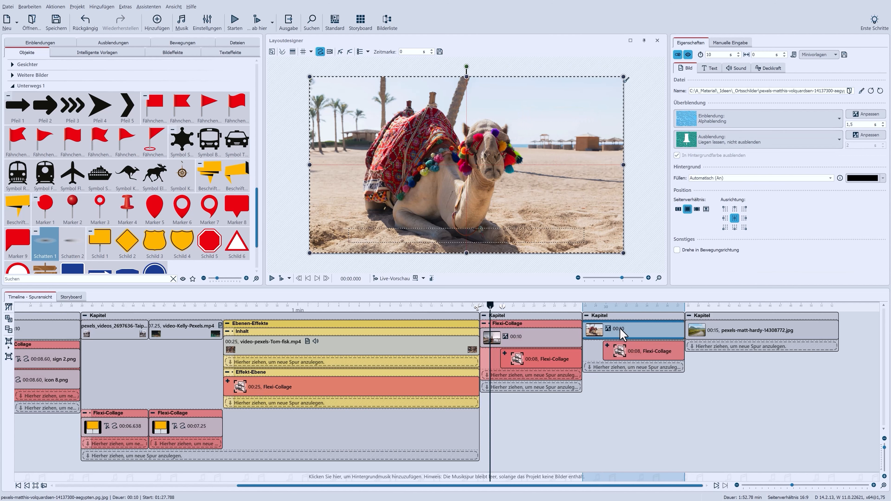
left_click(7, 348)
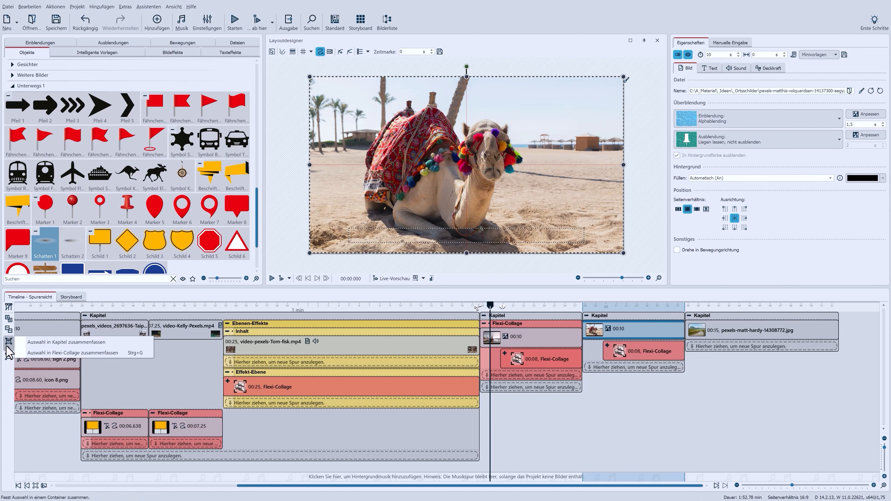
left_click(51, 352)
left_click(619, 371)
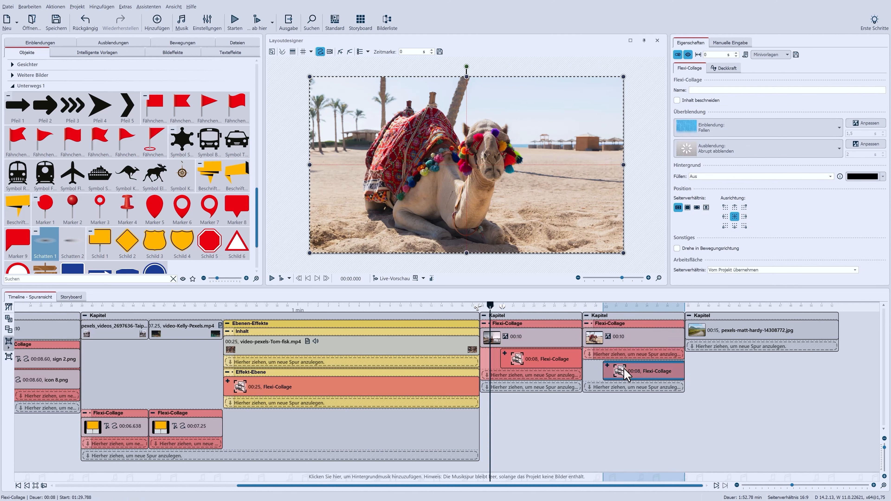
left_click_drag(617, 371, 645, 364)
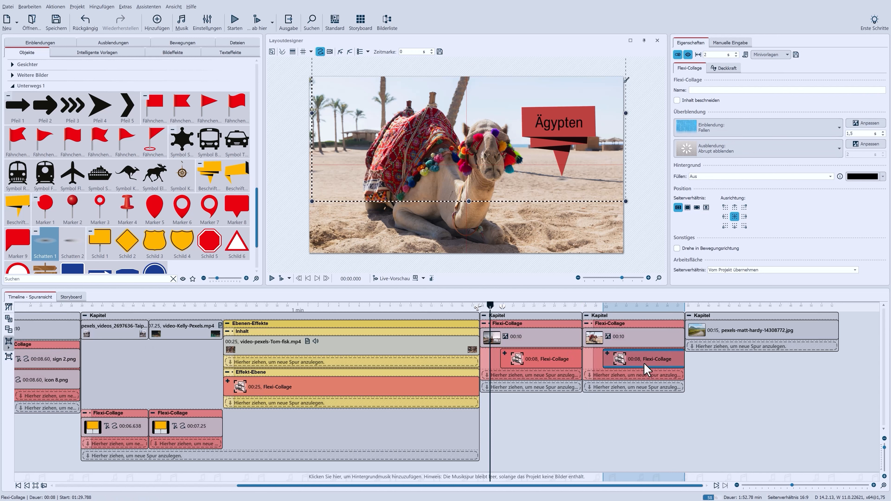
Open Zoom & Kameraschwenk for the outer camel collage
left_click(614, 326)
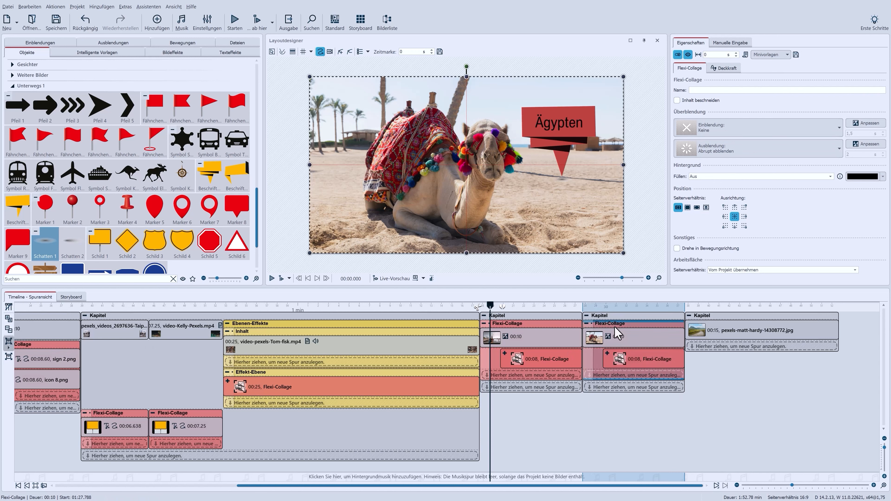
left_click(330, 52)
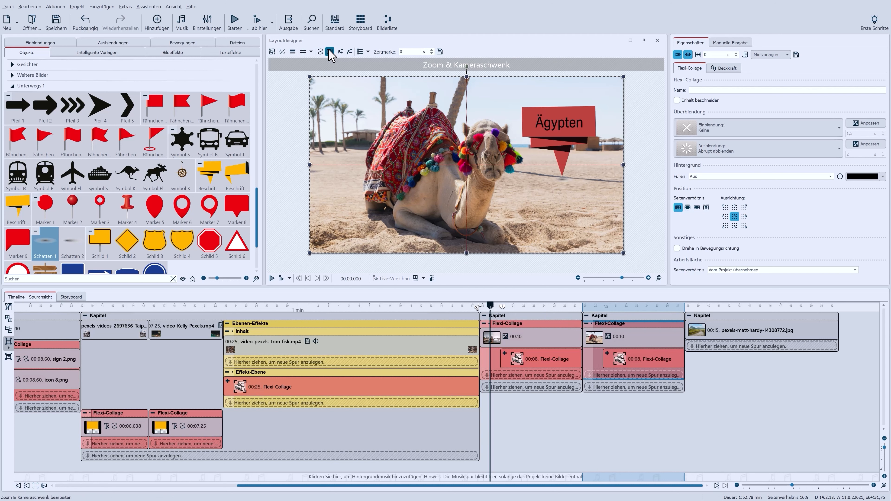